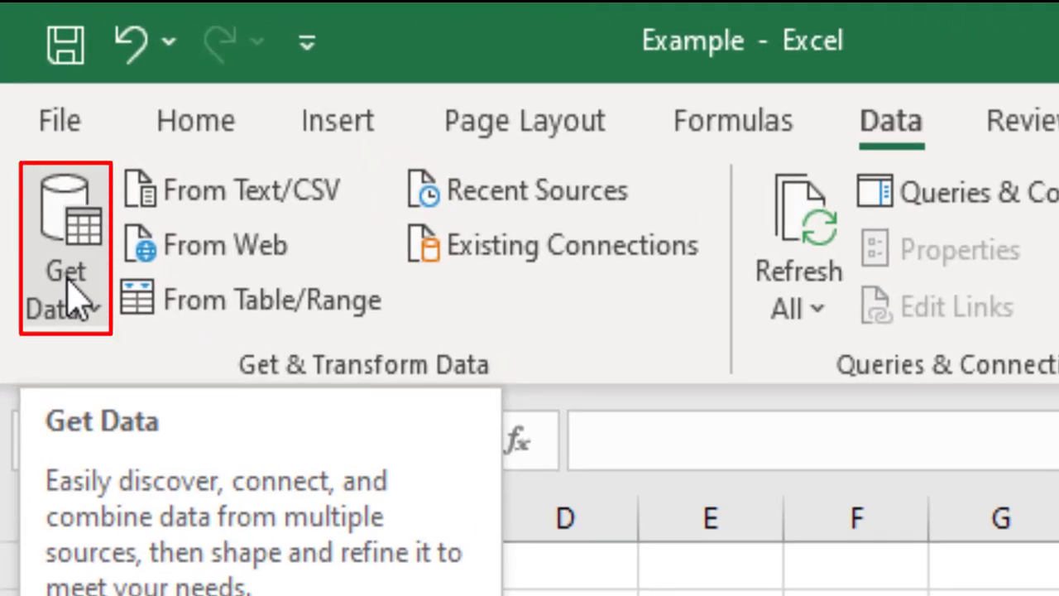
Step: Open Table2 from the Access database Database1 in the Power Query Editor, and close the editor discarding the changes
click(71, 299)
mouse_move(142, 406)
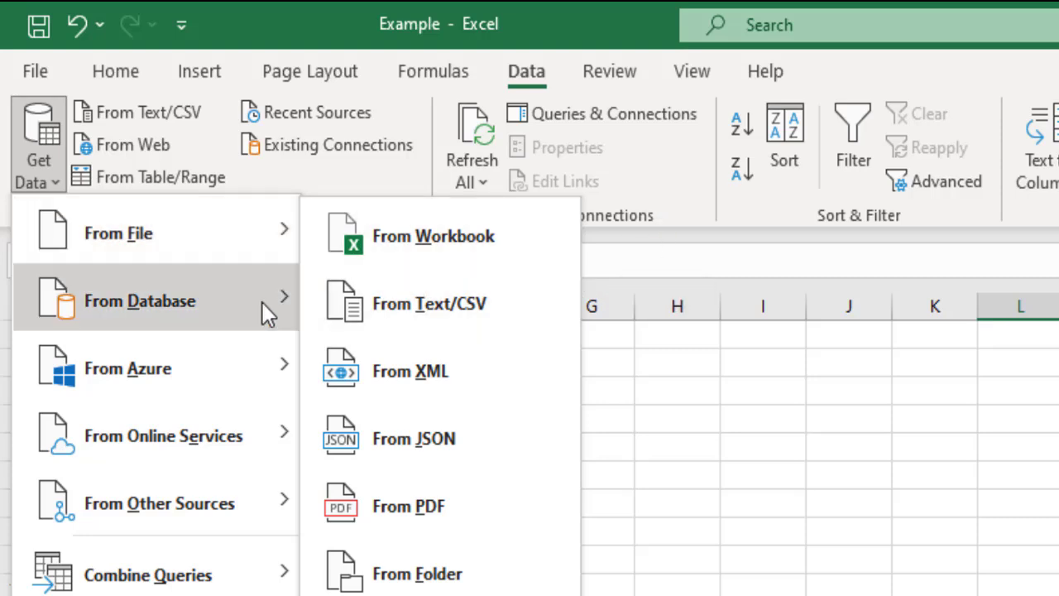
mouse_move(225, 316)
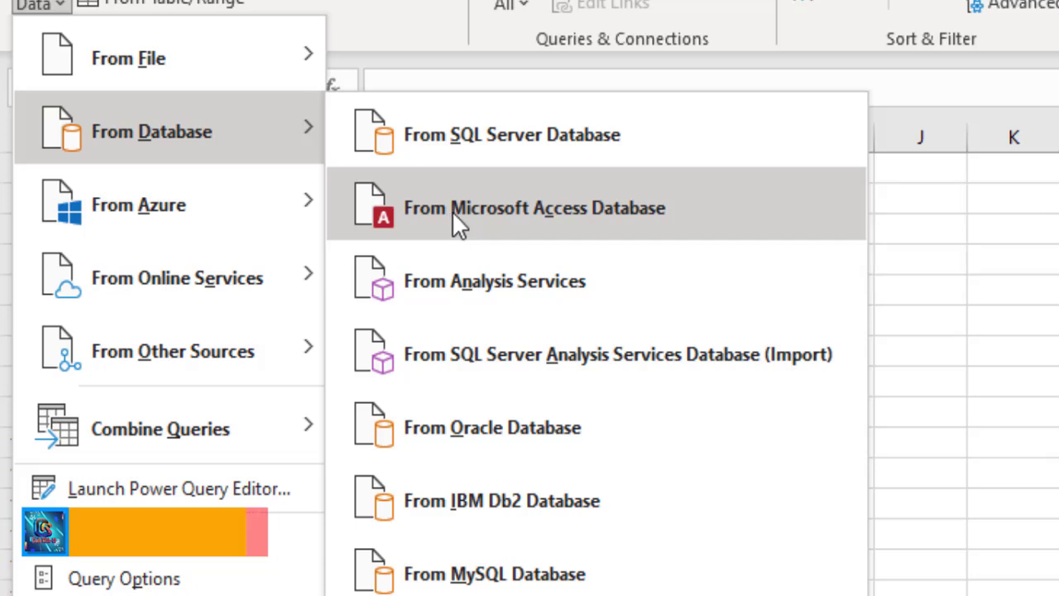
click(452, 211)
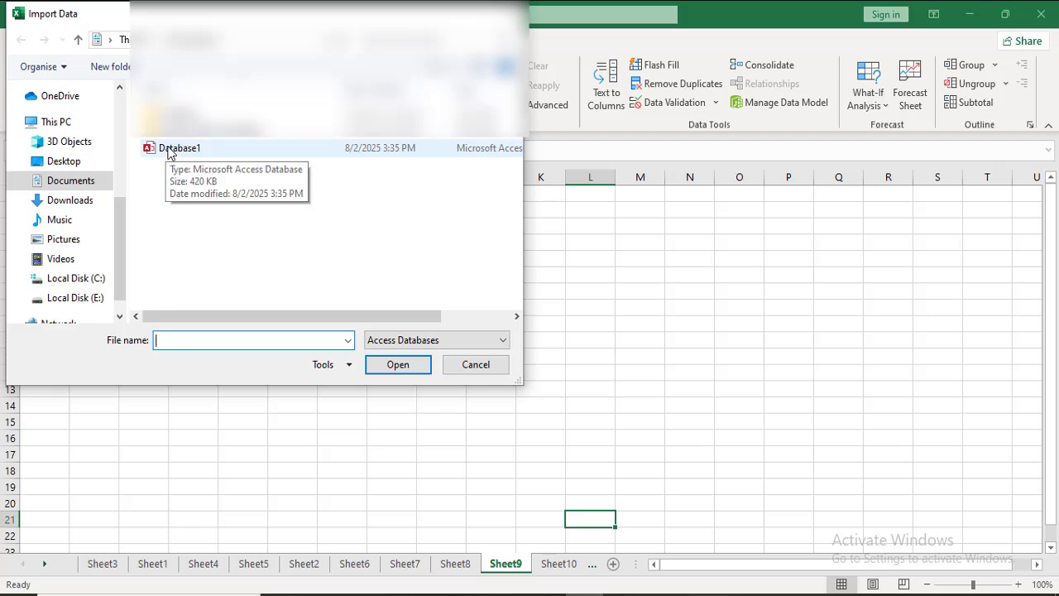
click(169, 149)
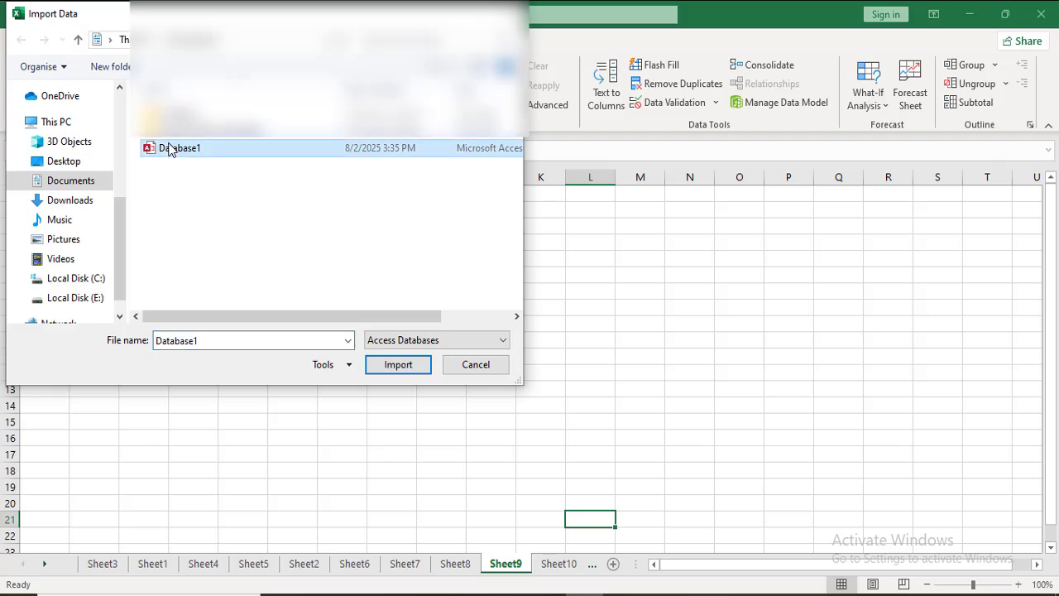
click(379, 366)
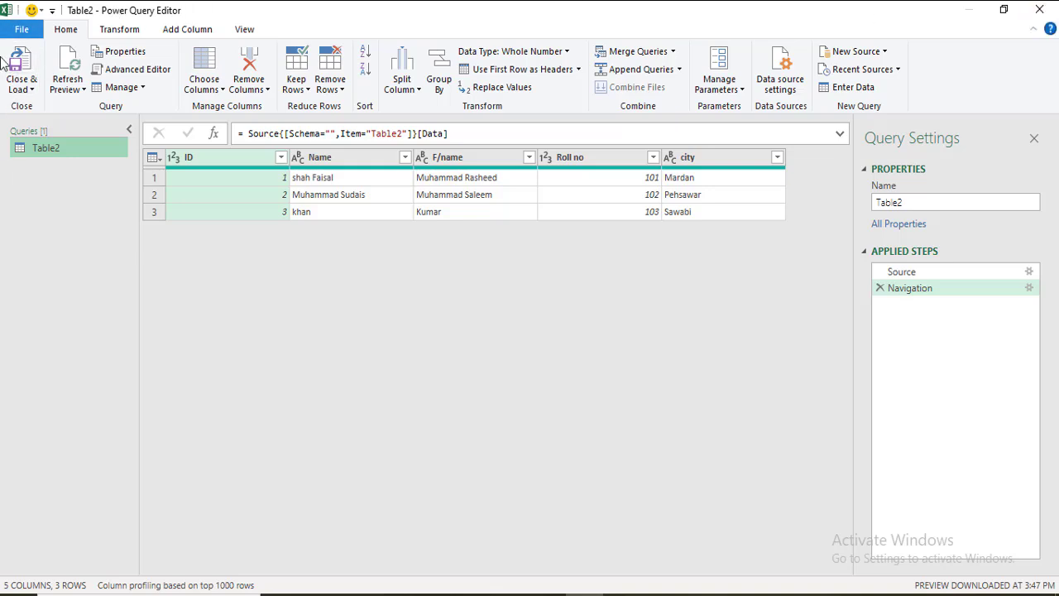
click(1039, 9)
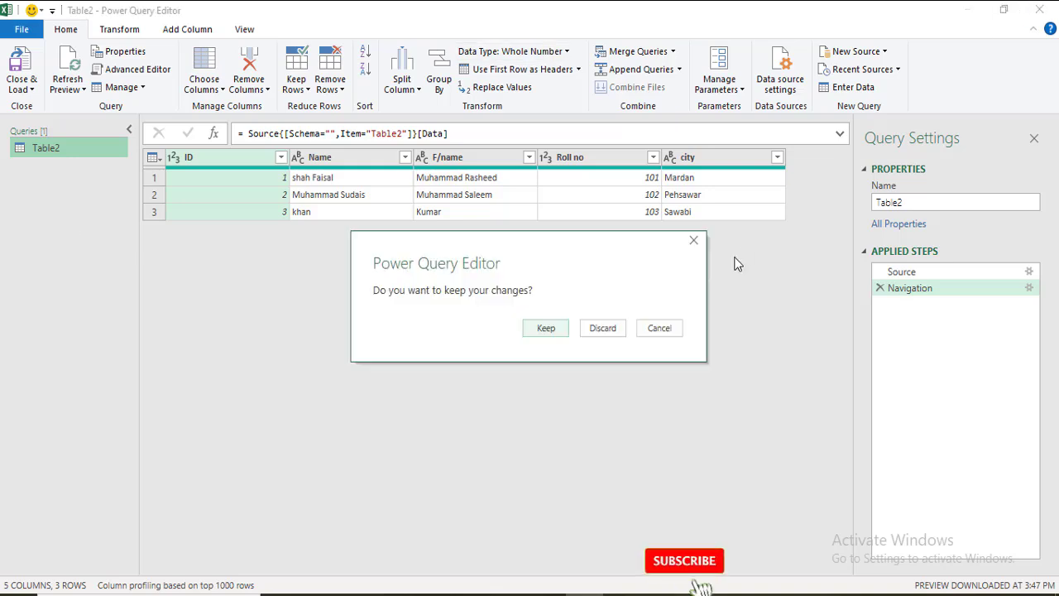
click(603, 328)
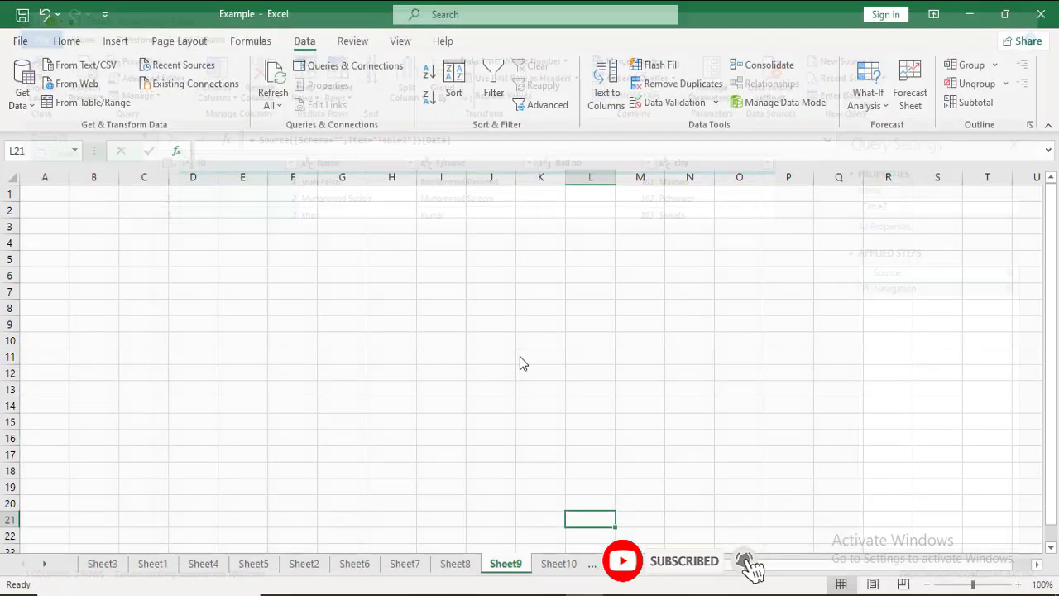
click(24, 98)
mouse_move(71, 225)
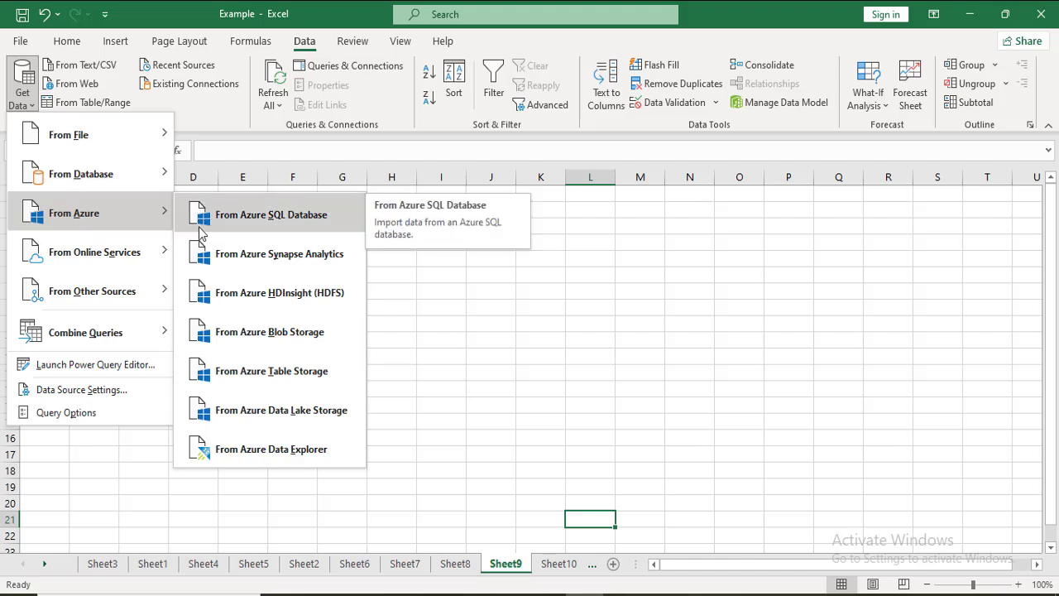
mouse_move(123, 272)
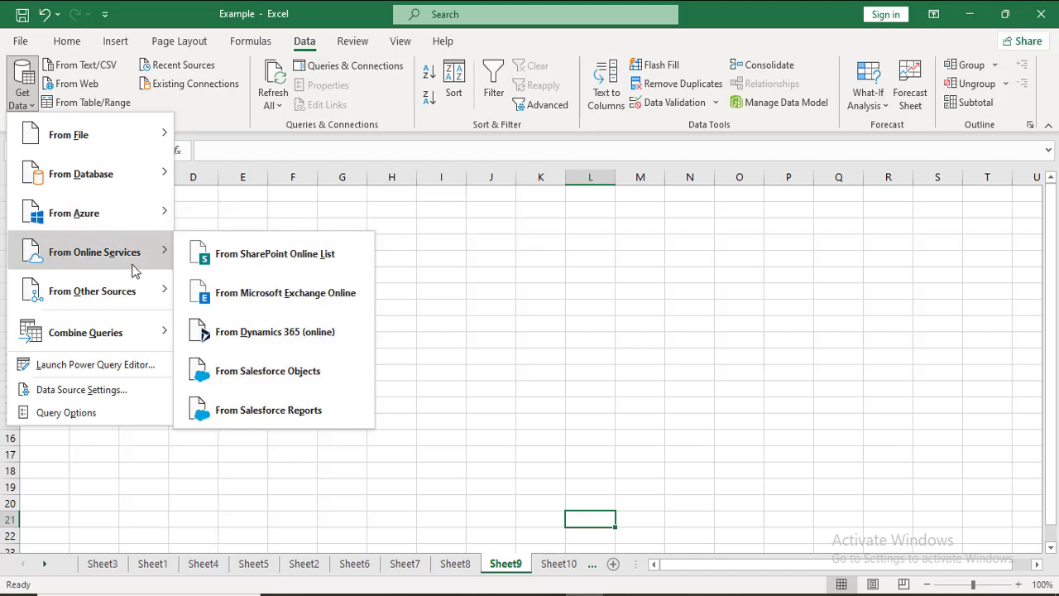
mouse_move(133, 290)
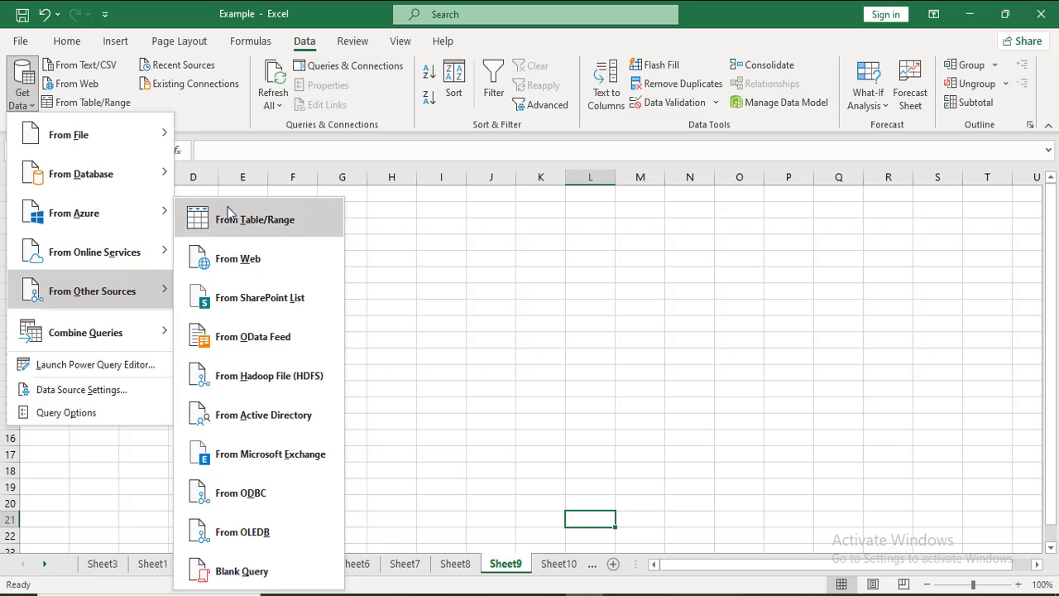
click(389, 232)
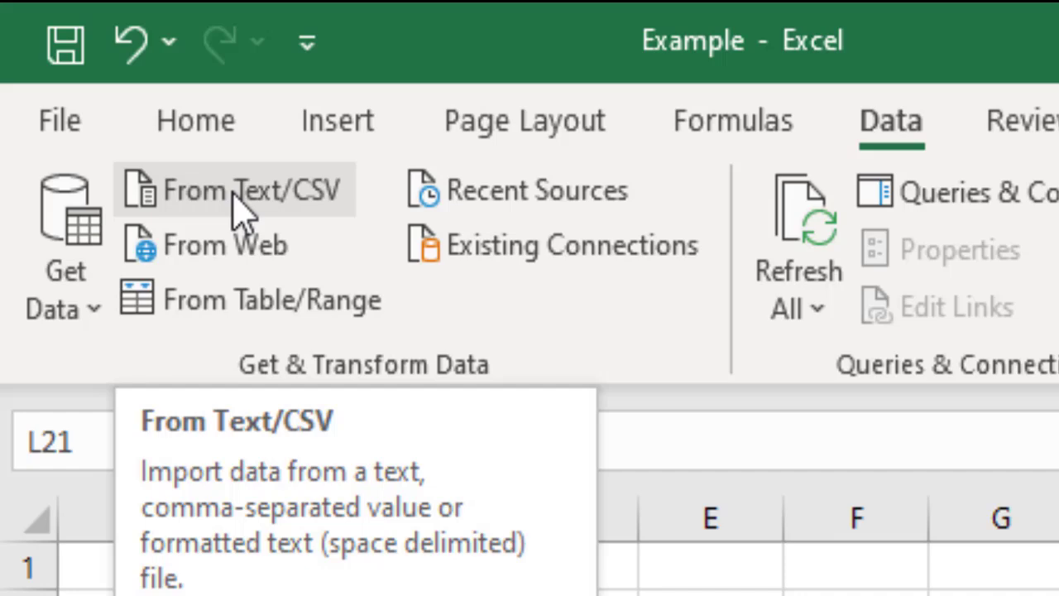
Step: Preview the text file 123 from the Documents folder for import, and close the preview without loading it
click(234, 197)
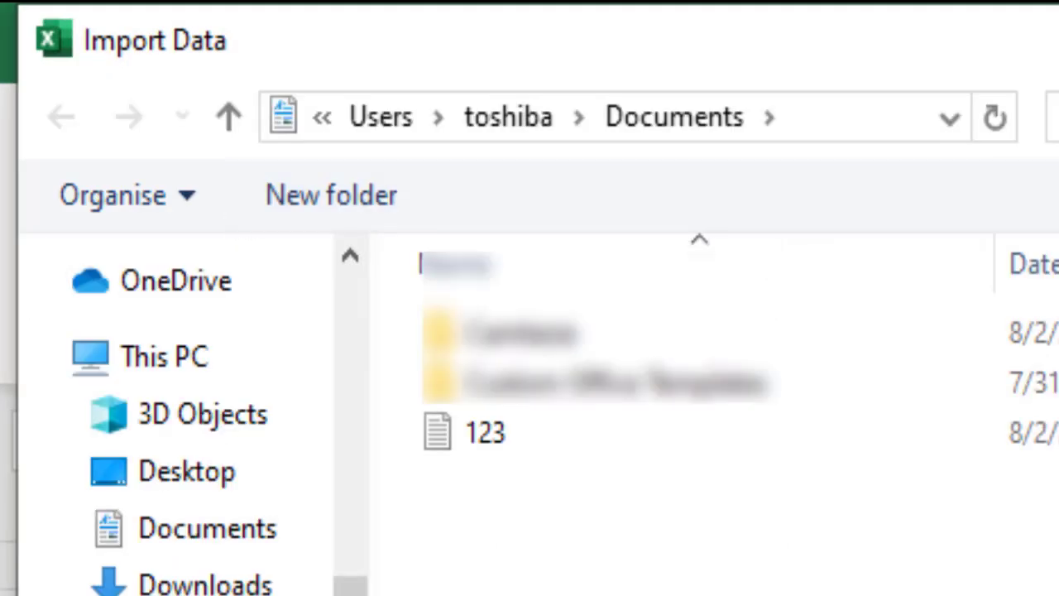
double_click(539, 450)
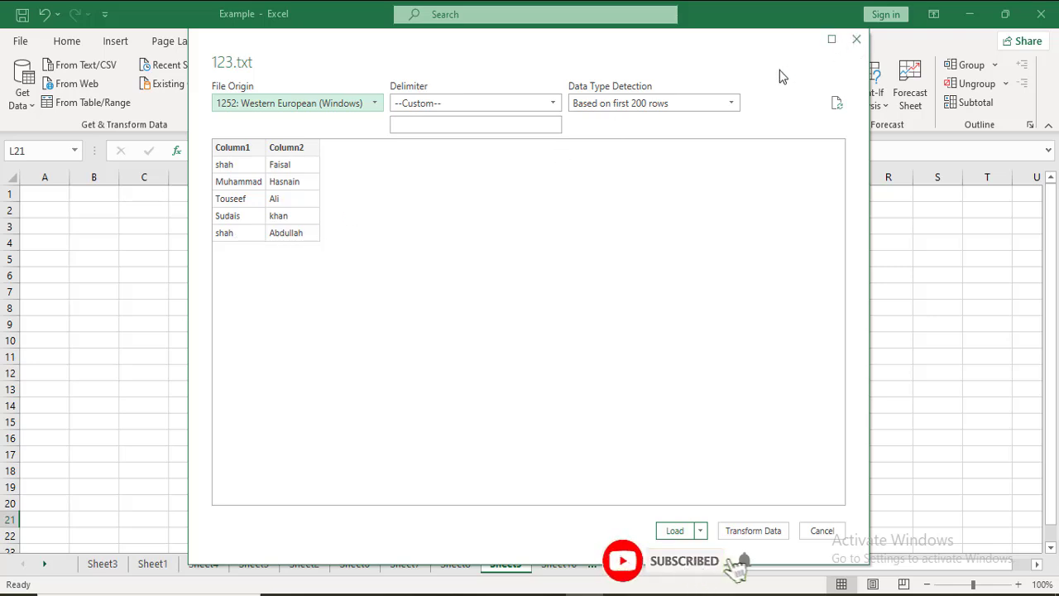
click(857, 41)
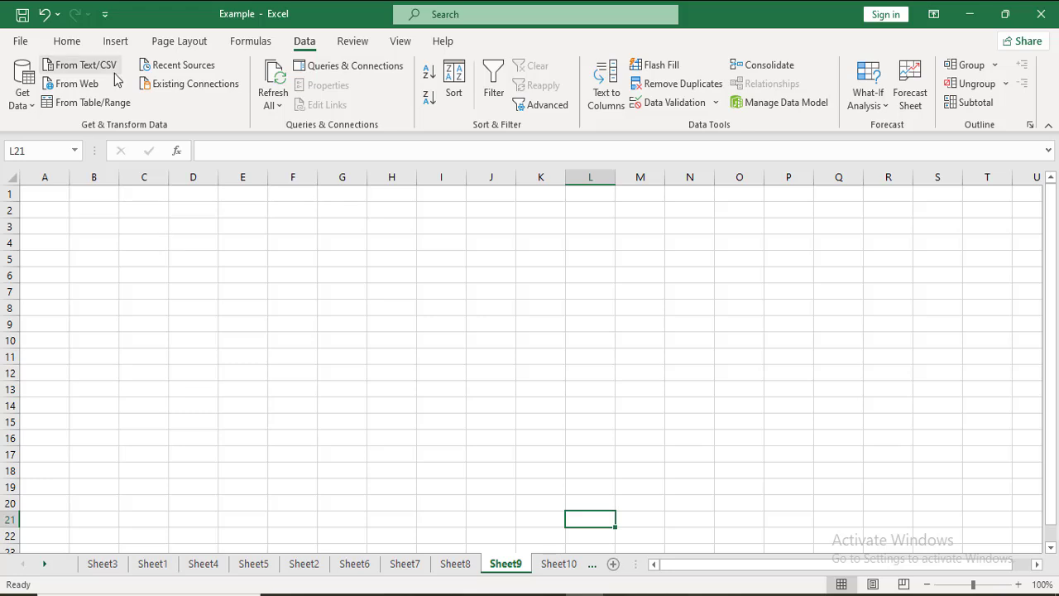
click(71, 85)
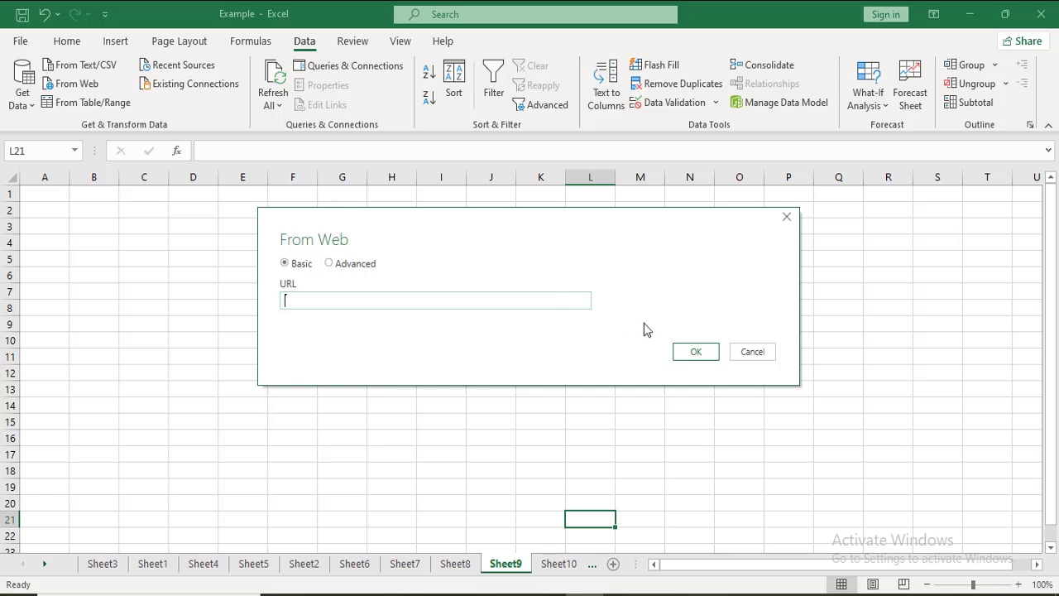
click(693, 353)
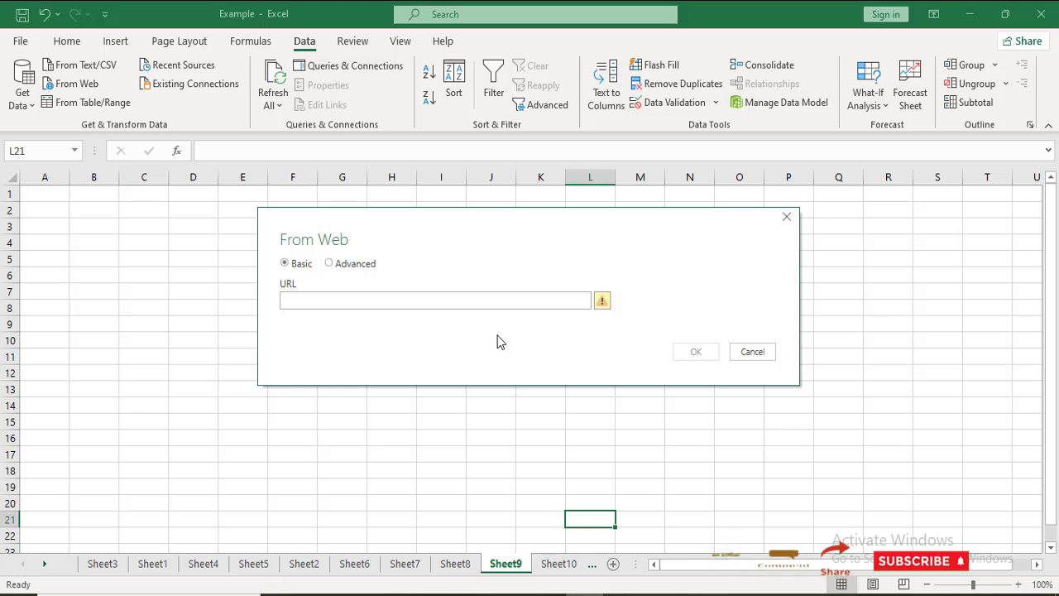
click(373, 305)
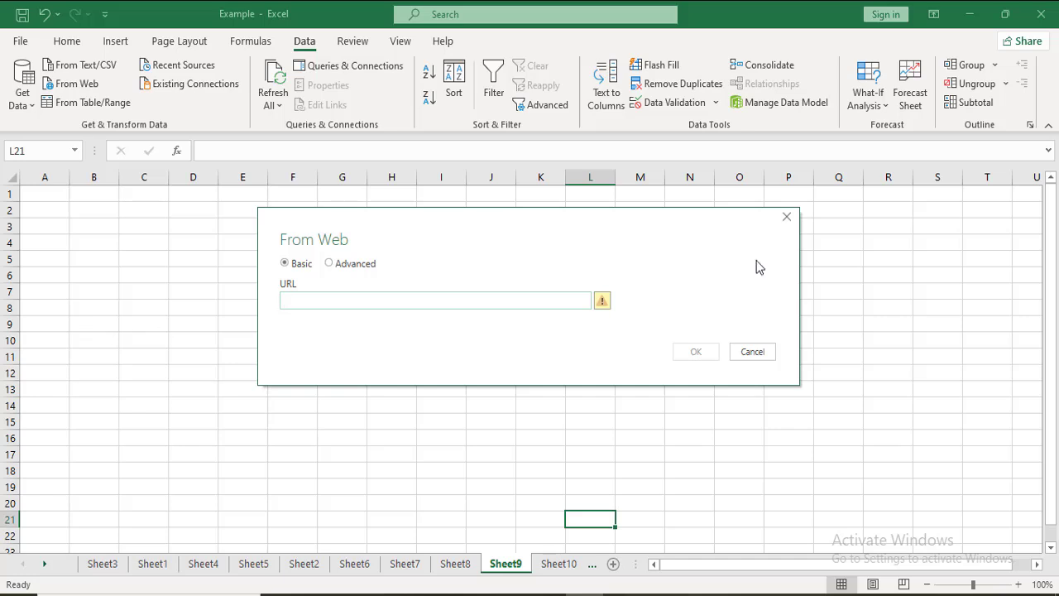
click(752, 351)
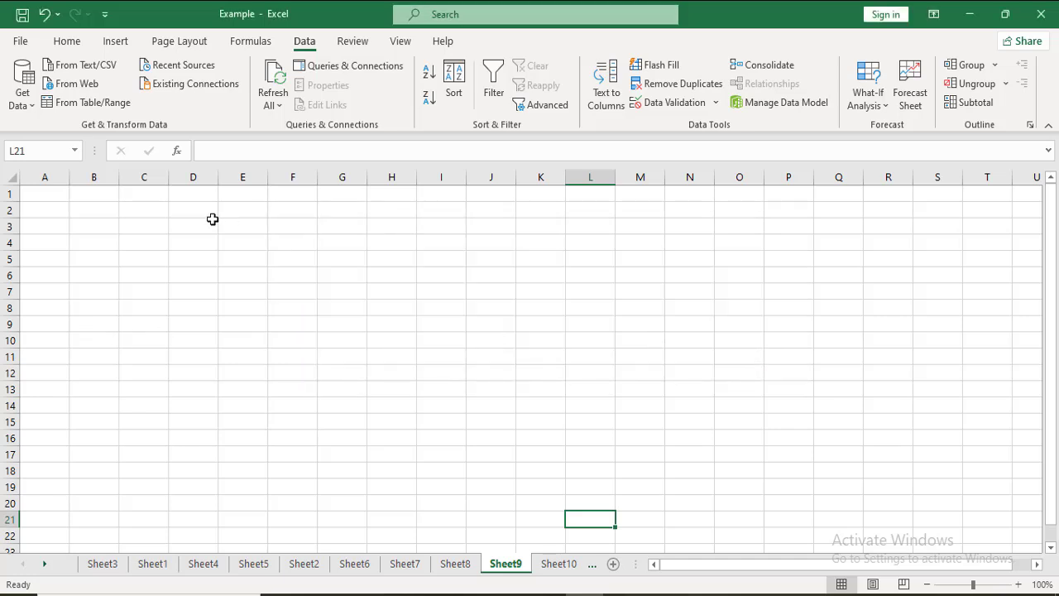
click(117, 104)
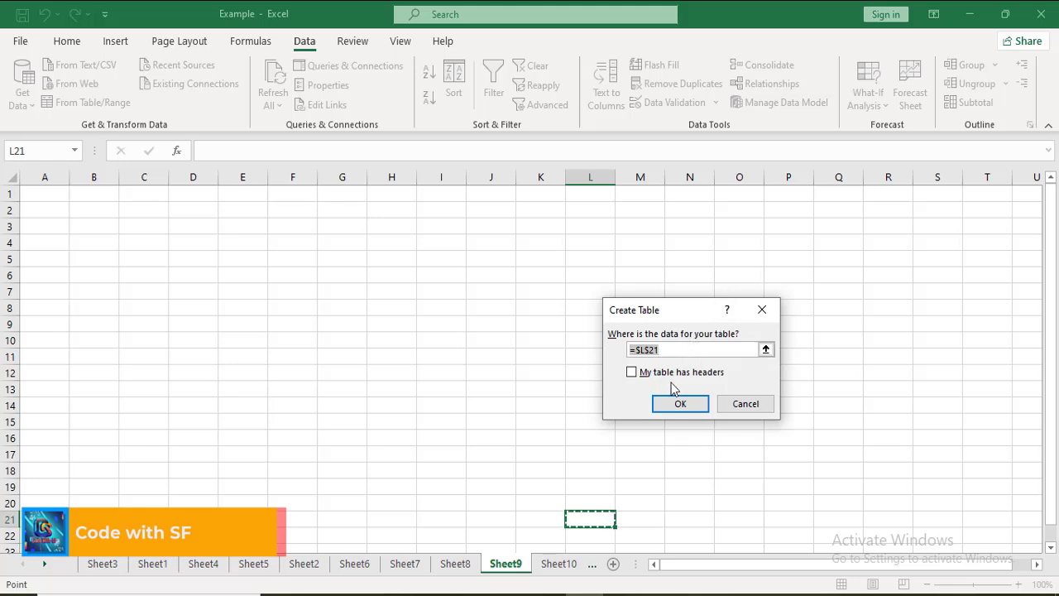
click(751, 405)
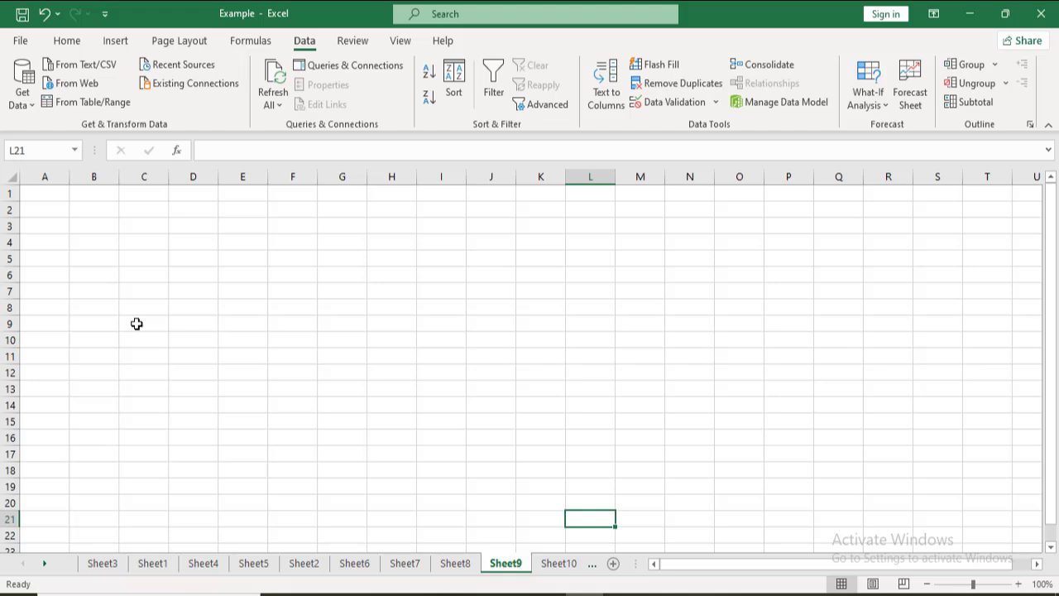
click(157, 594)
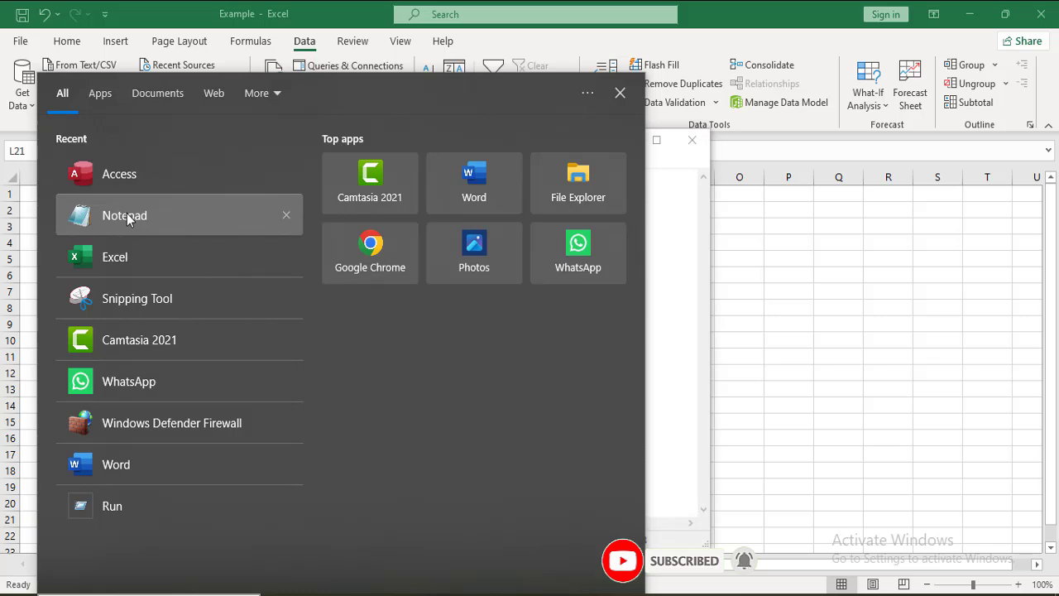
click(621, 94)
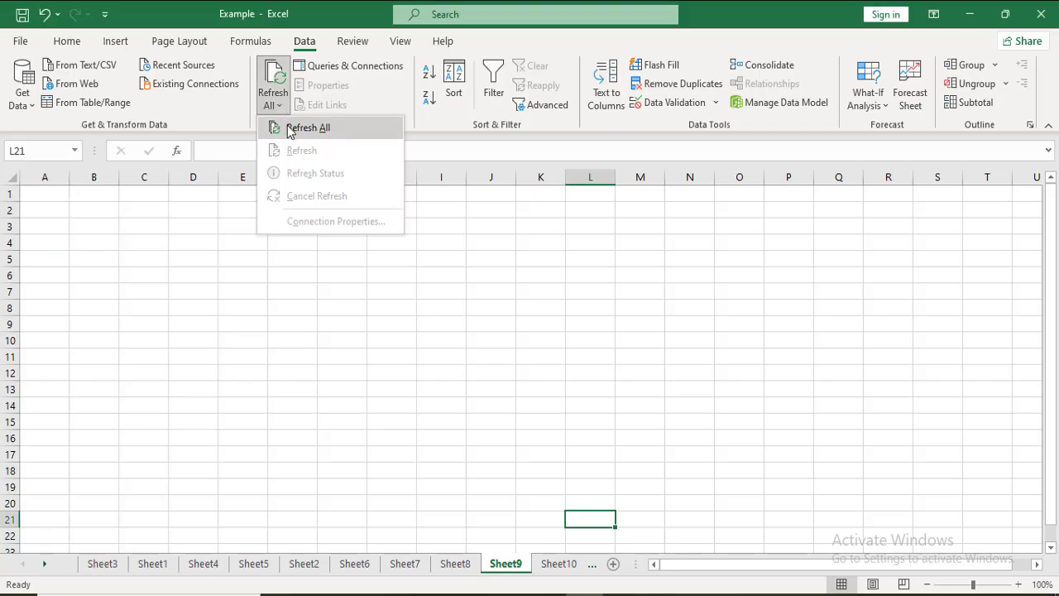
click(285, 127)
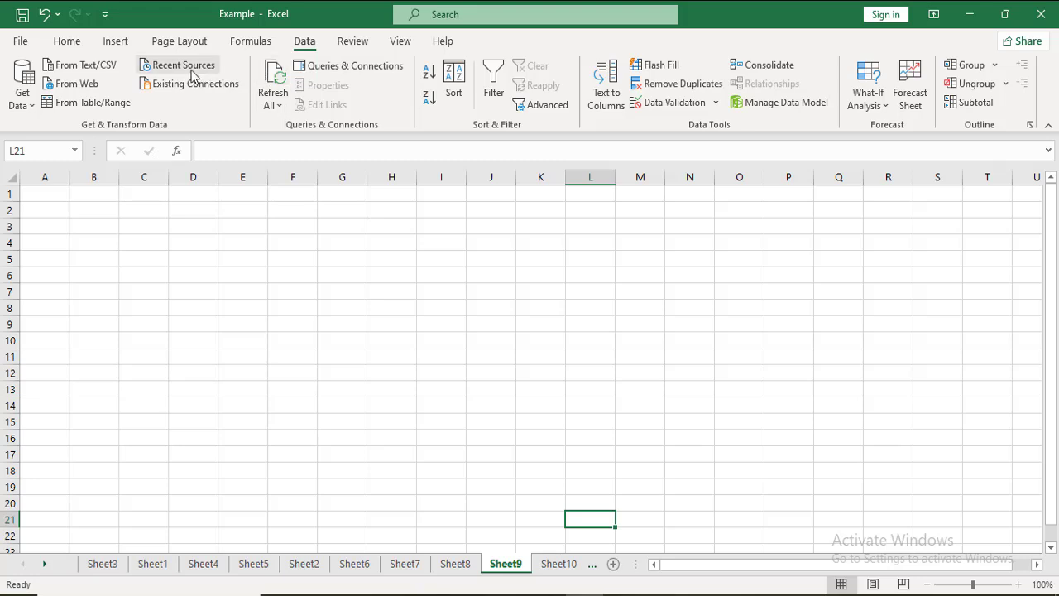
Step: Preview the edited 123 text file again through the text import, and close it without loading the data
click(86, 68)
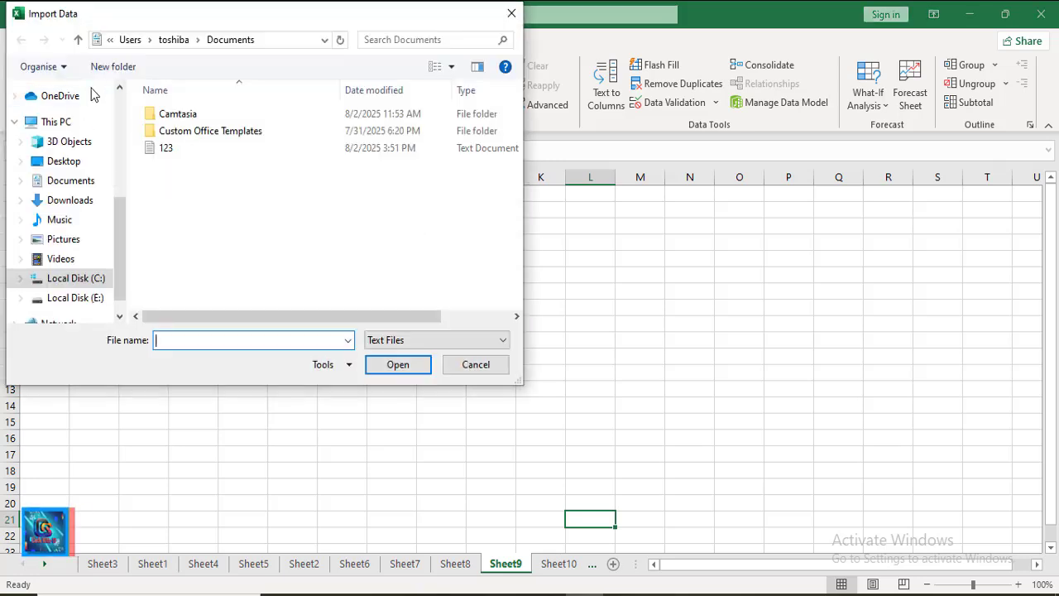
double_click(191, 152)
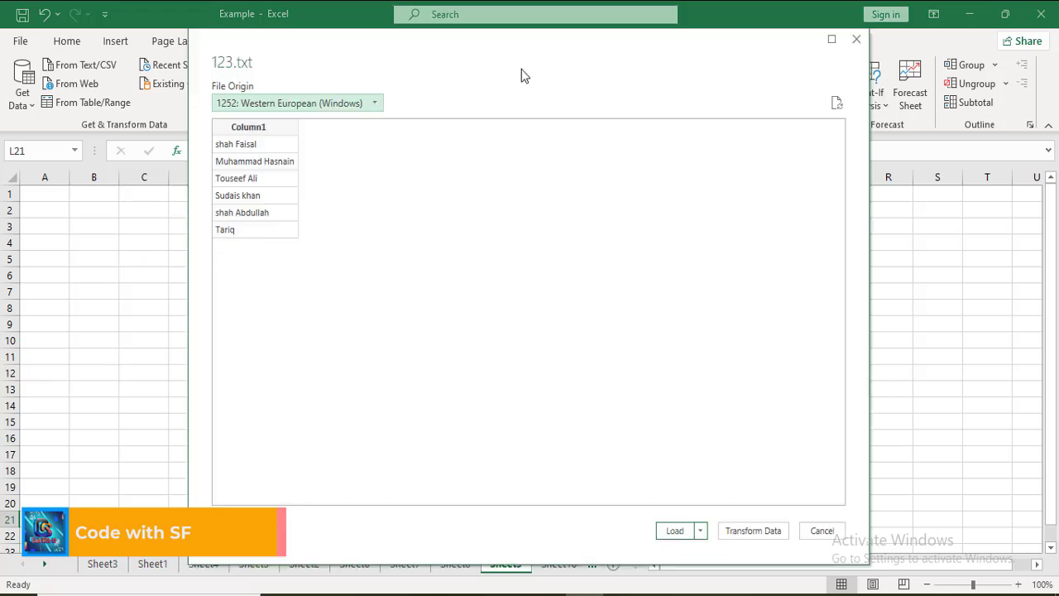
drag(578, 53, 728, 204)
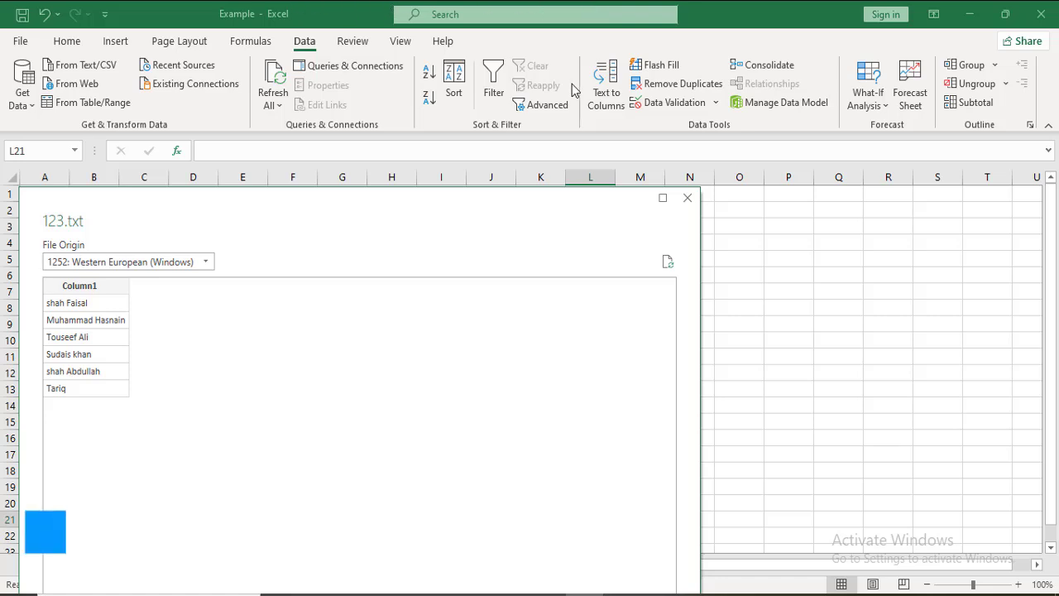
click(683, 199)
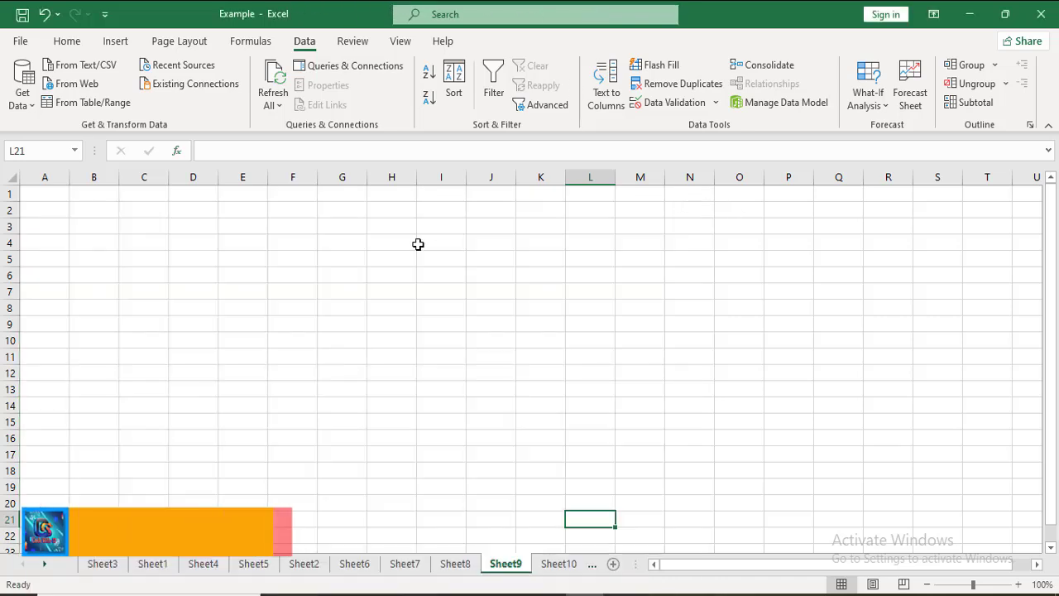
Step: On Sheet8, fill the Result cell K4 with the standard color Red
click(457, 564)
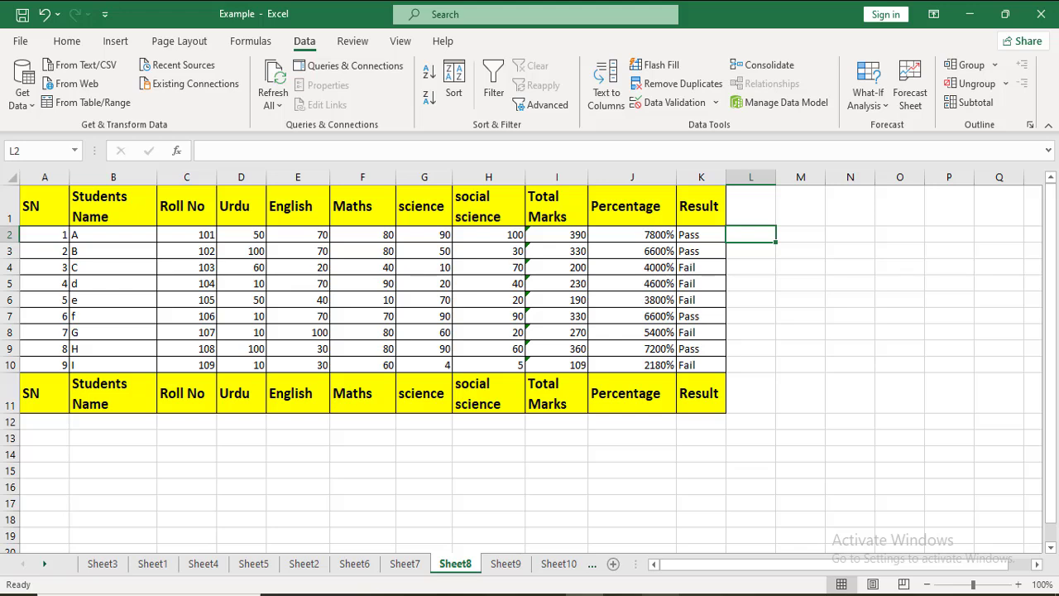
click(661, 594)
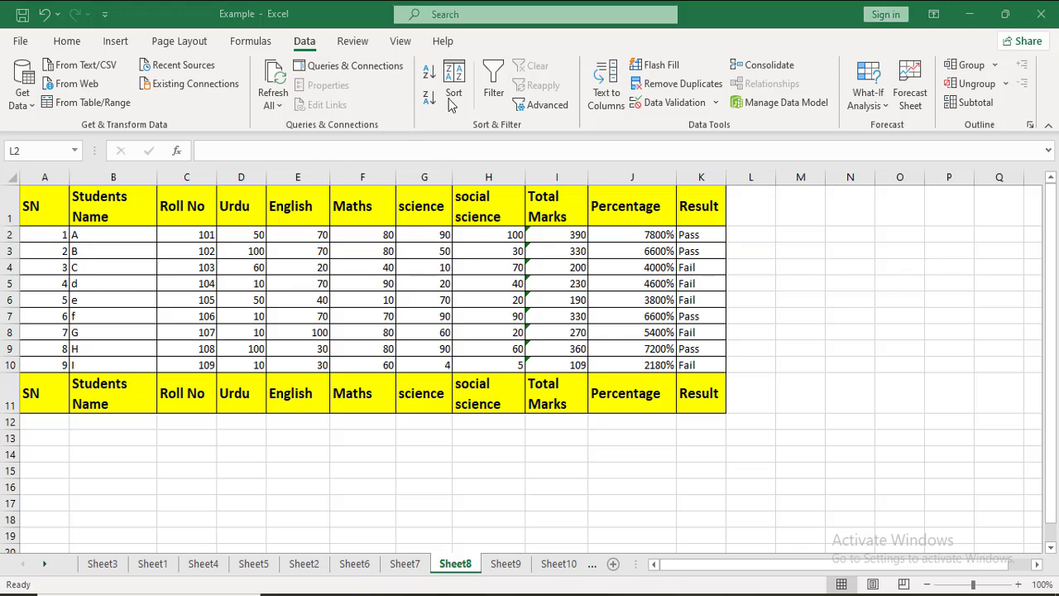
click(691, 268)
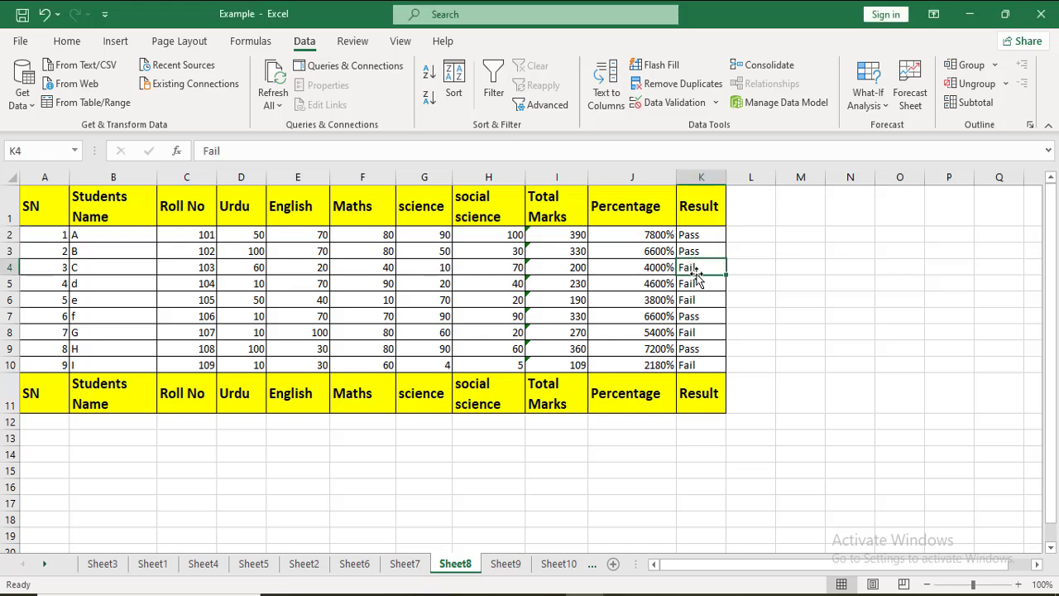
click(108, 44)
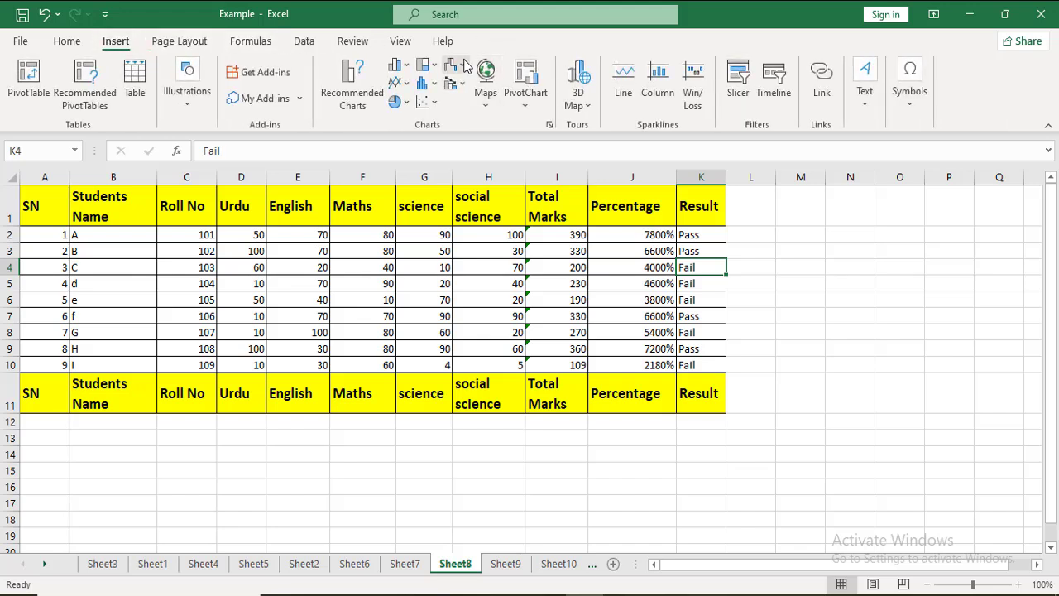
click(73, 43)
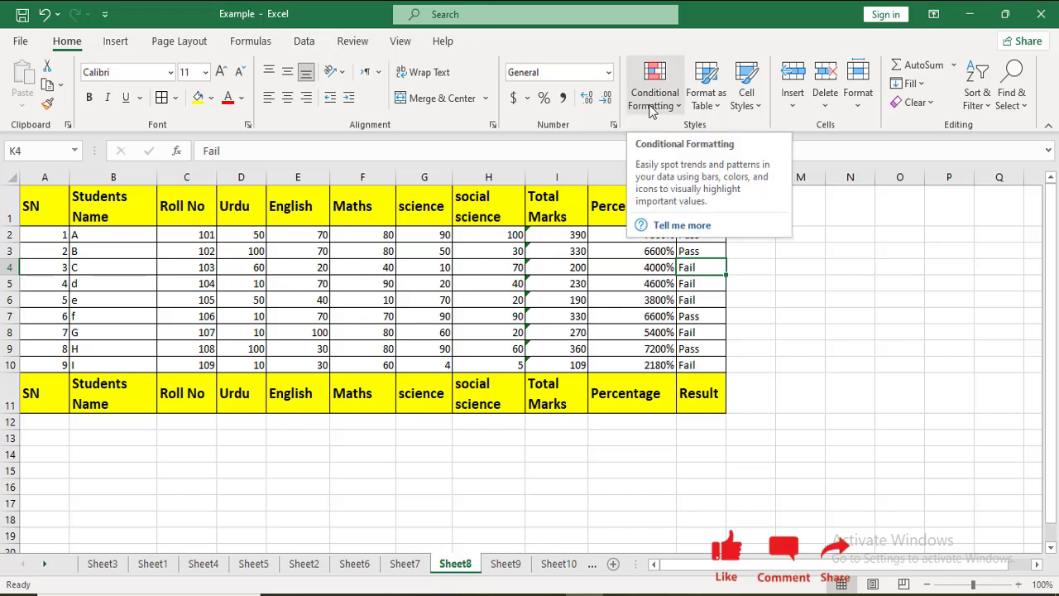
click(652, 99)
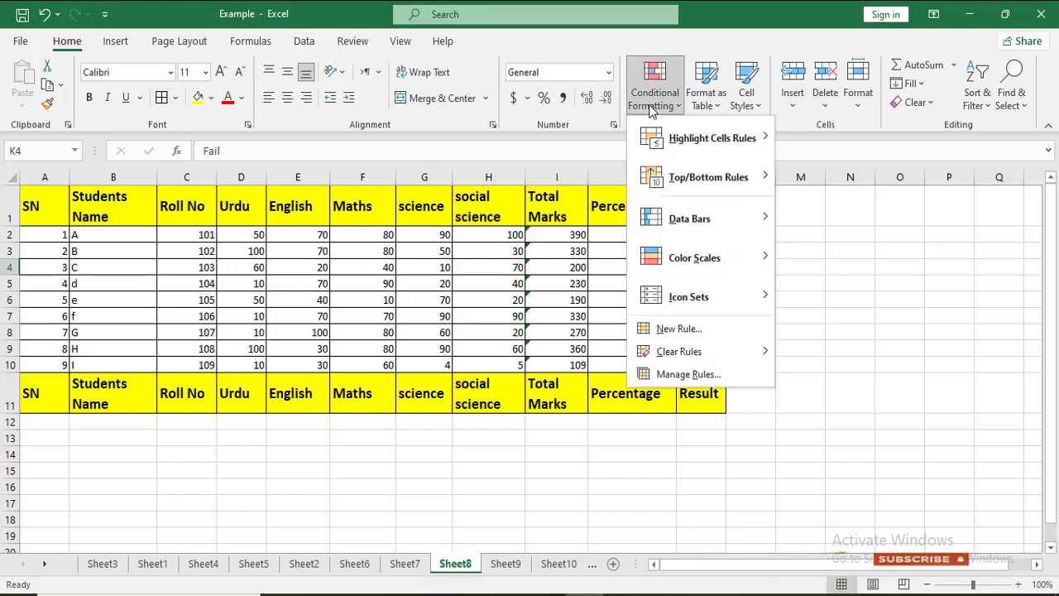
click(212, 99)
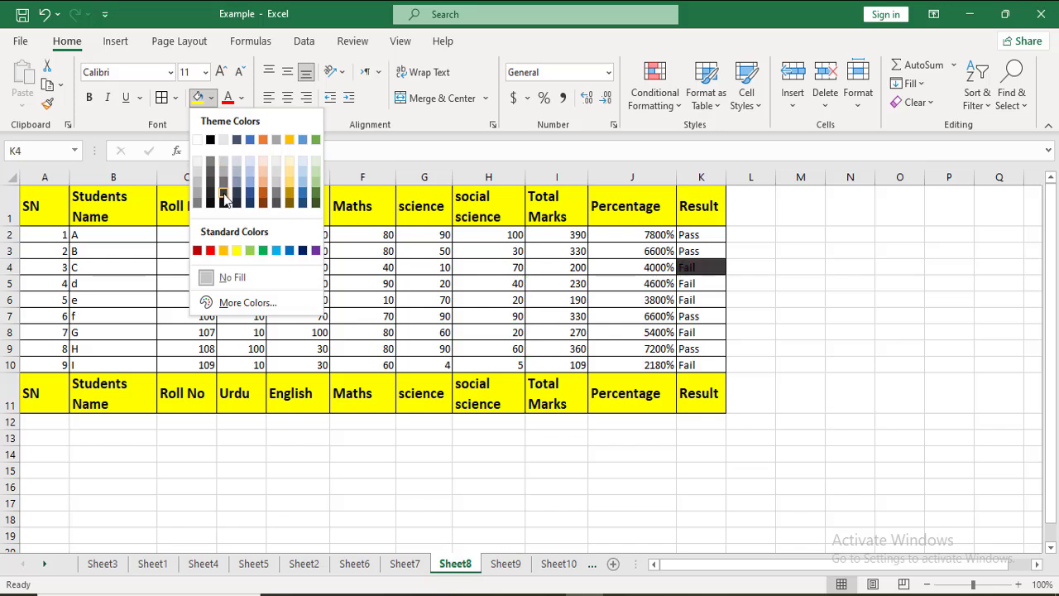
click(210, 250)
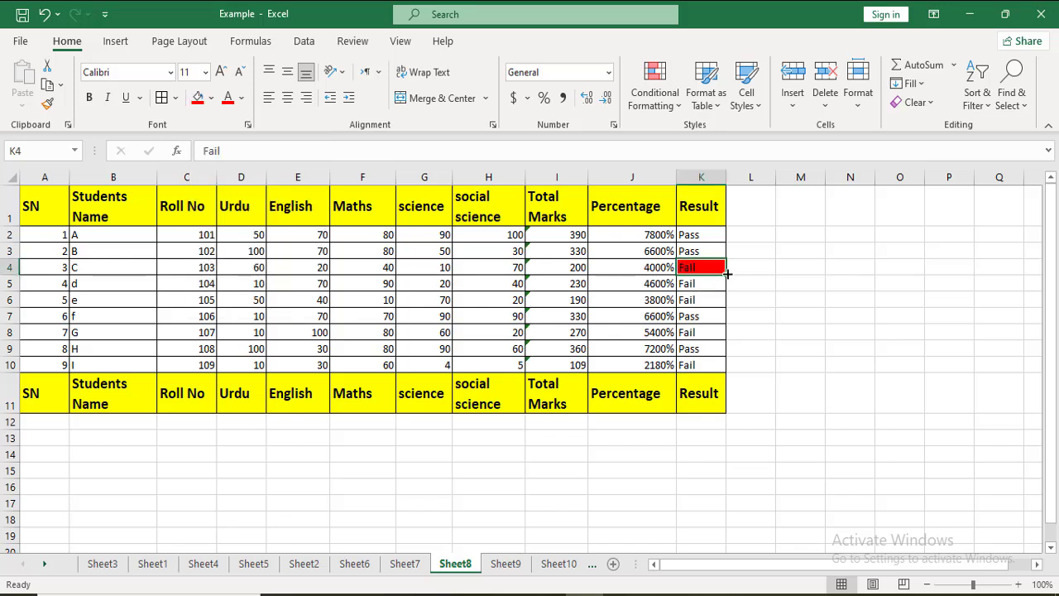
Step: Fill the remaining Fail cells K5, K6, K8 and K10 in the Result column with red
drag(727, 274, 726, 305)
click(698, 333)
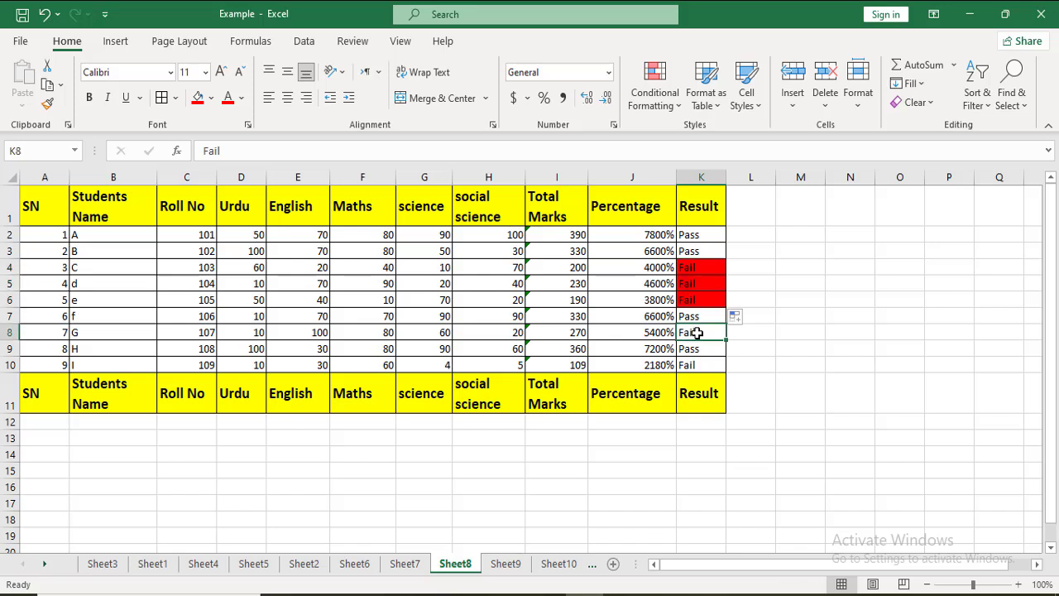
click(203, 97)
click(695, 365)
click(199, 96)
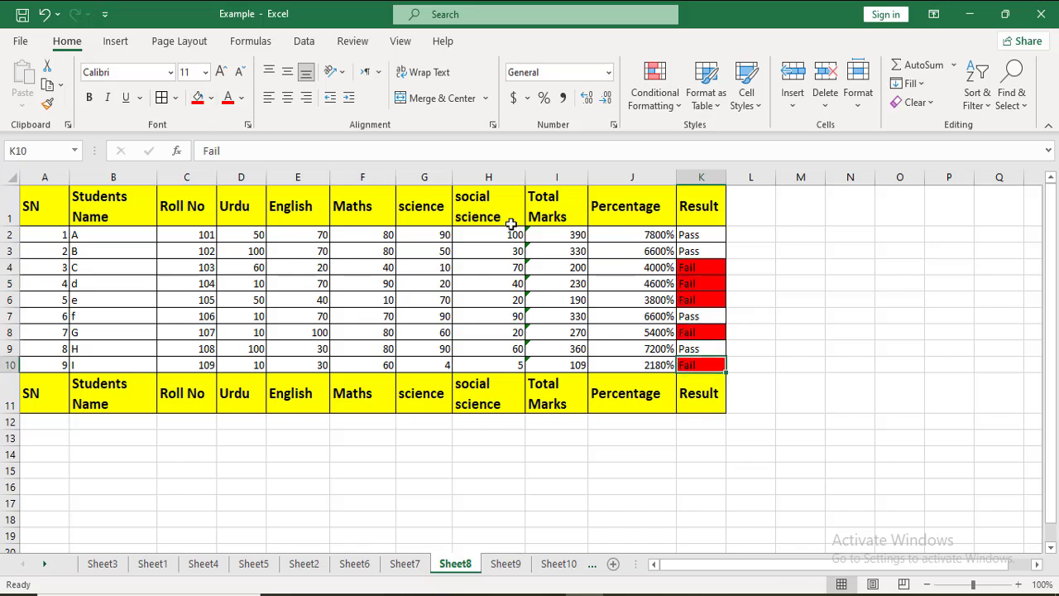
Step: Fill the Pass cells K2, K3, K7 and K9 in the Result column with the standard color Yellow
click(701, 235)
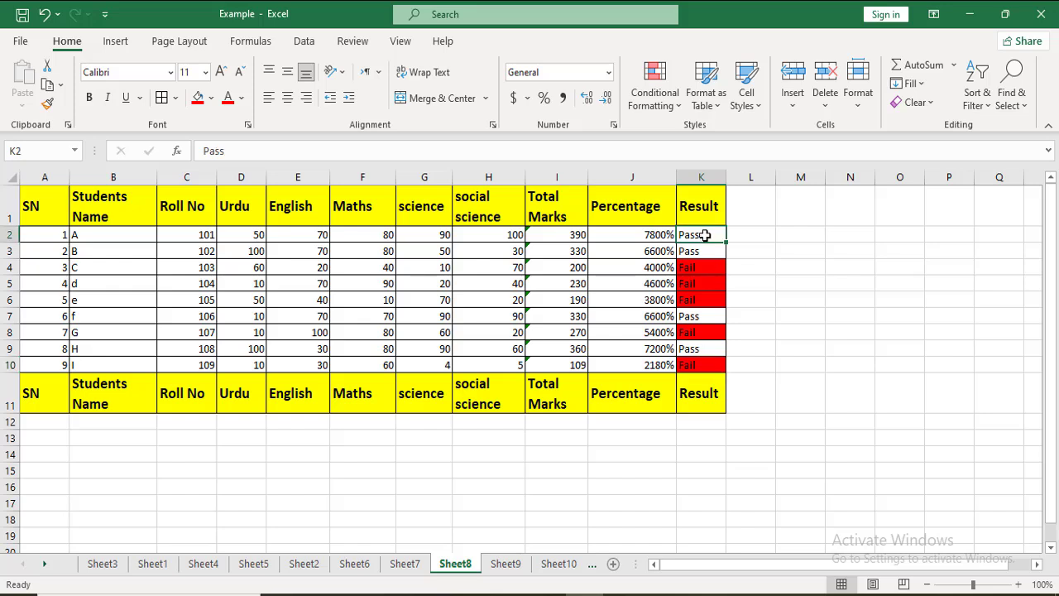
click(211, 98)
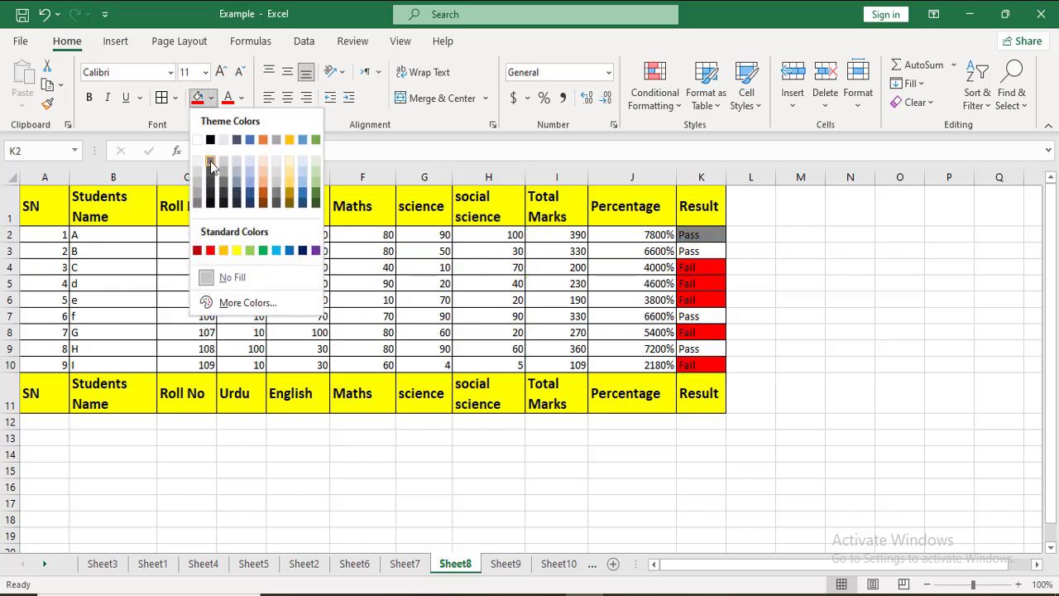
click(237, 250)
click(717, 250)
key(F4)
click(712, 348)
key(F4)
click(693, 319)
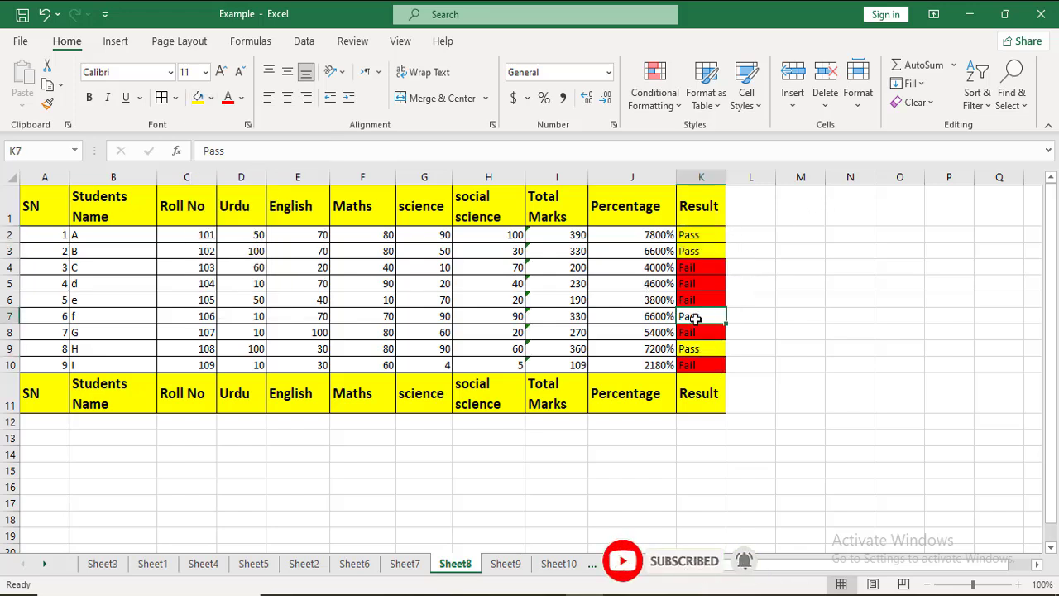
key(F4)
Step: Try to sort the student marks table on Cell Values from A to Z without choosing a sort column
click(751, 219)
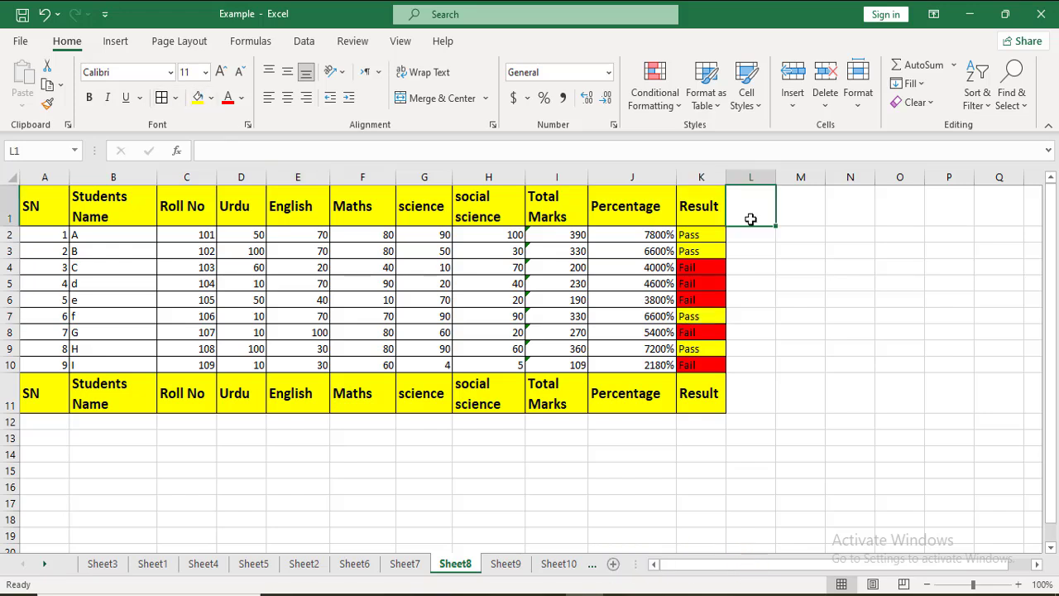
click(304, 40)
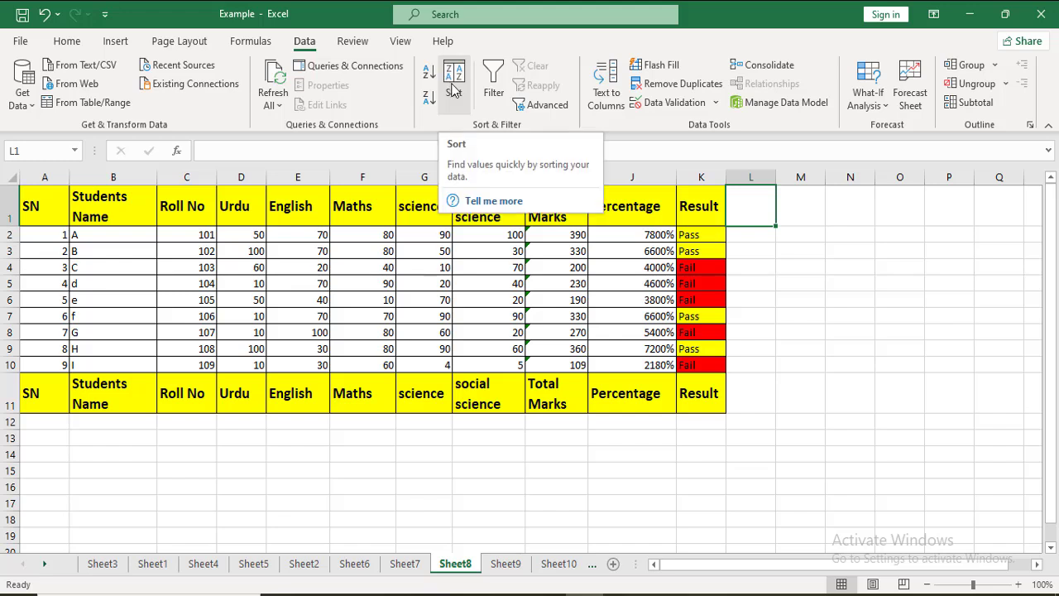
click(448, 76)
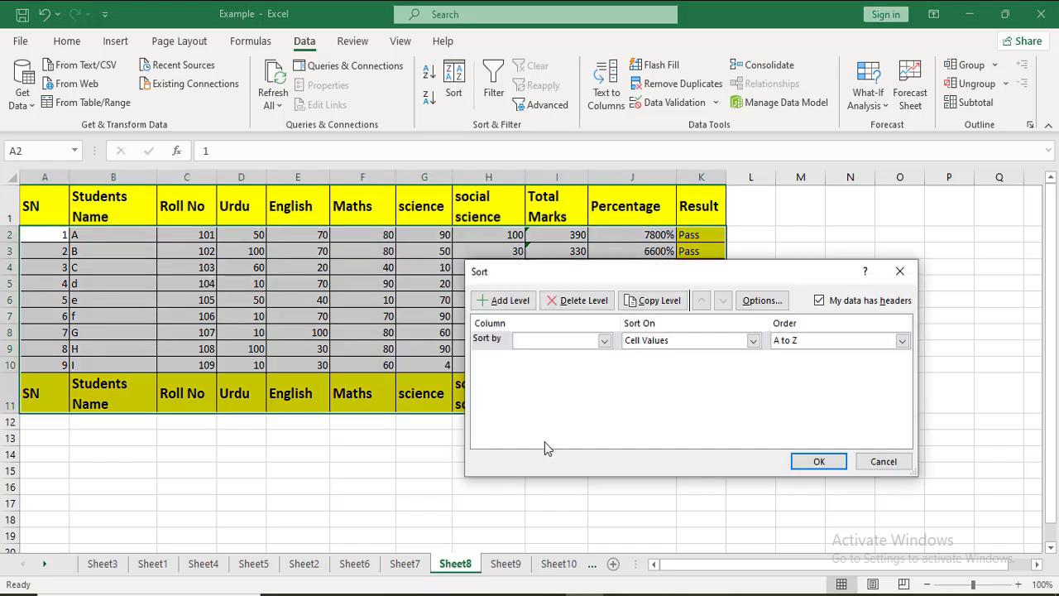
click(605, 340)
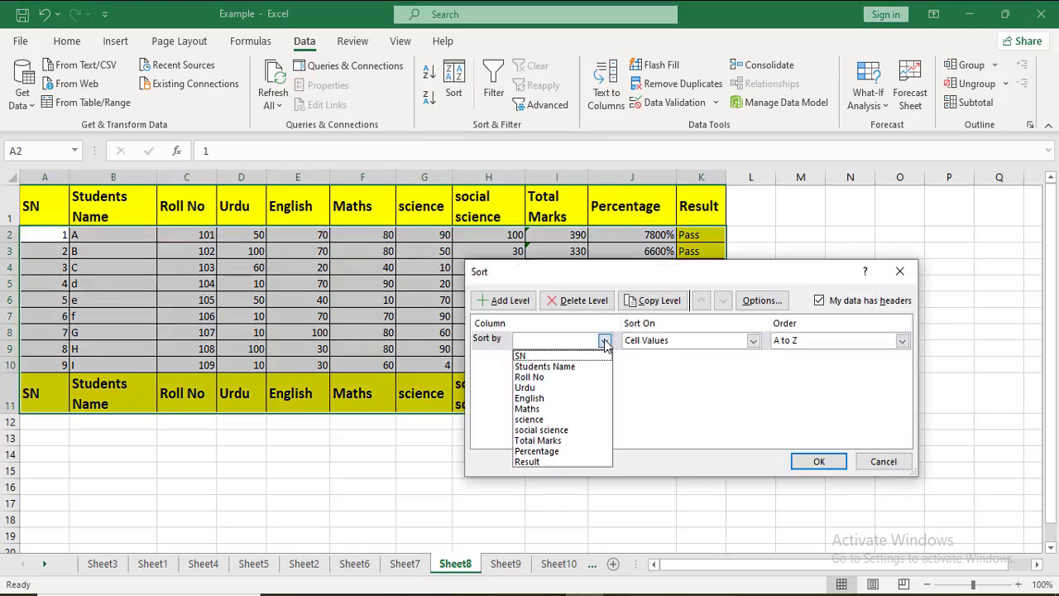
click(753, 346)
click(753, 342)
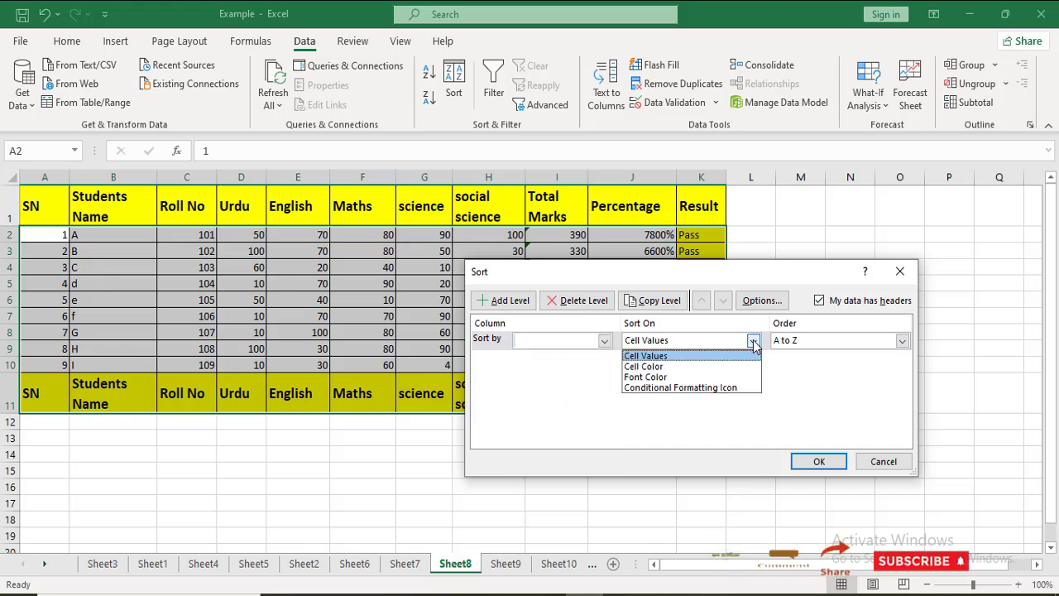
click(677, 356)
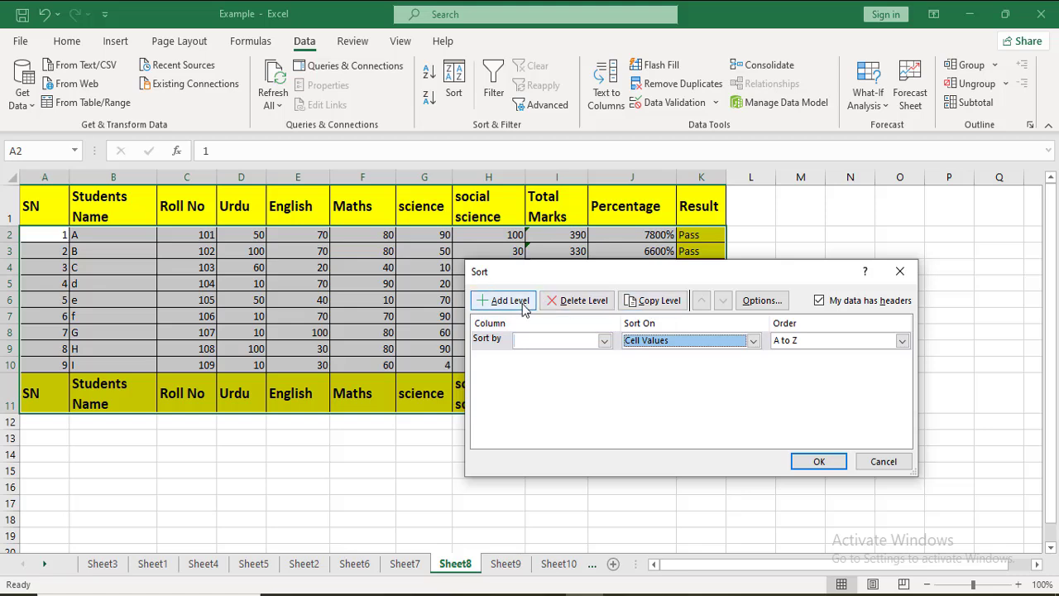
click(903, 342)
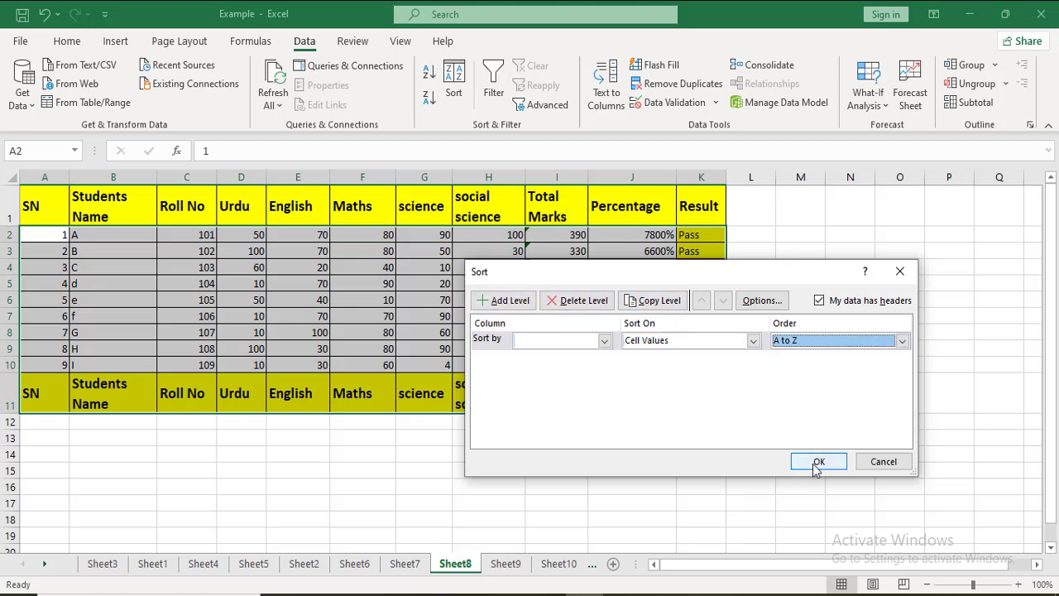
click(816, 465)
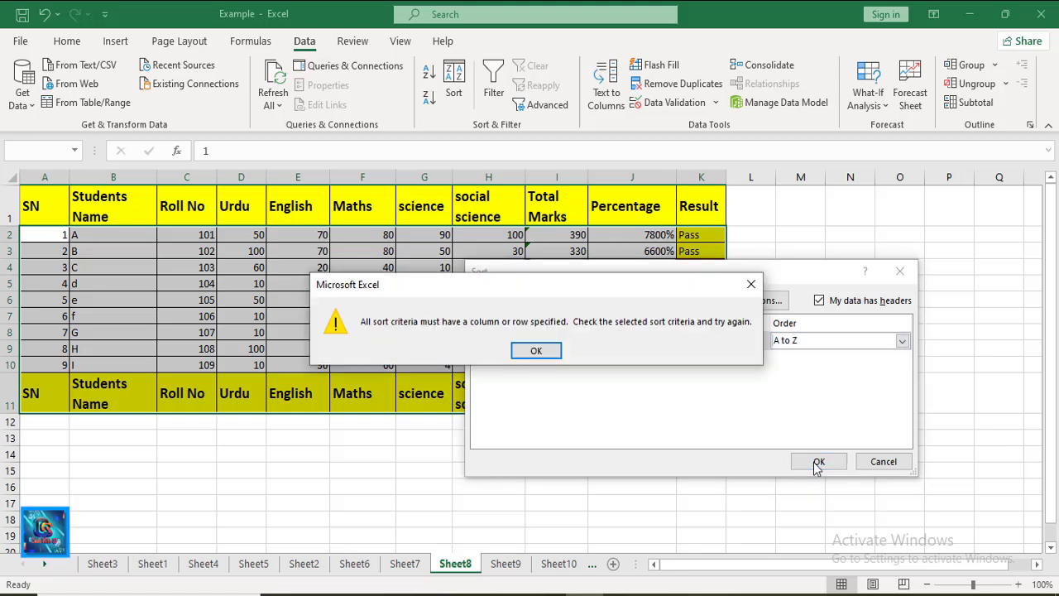
click(536, 352)
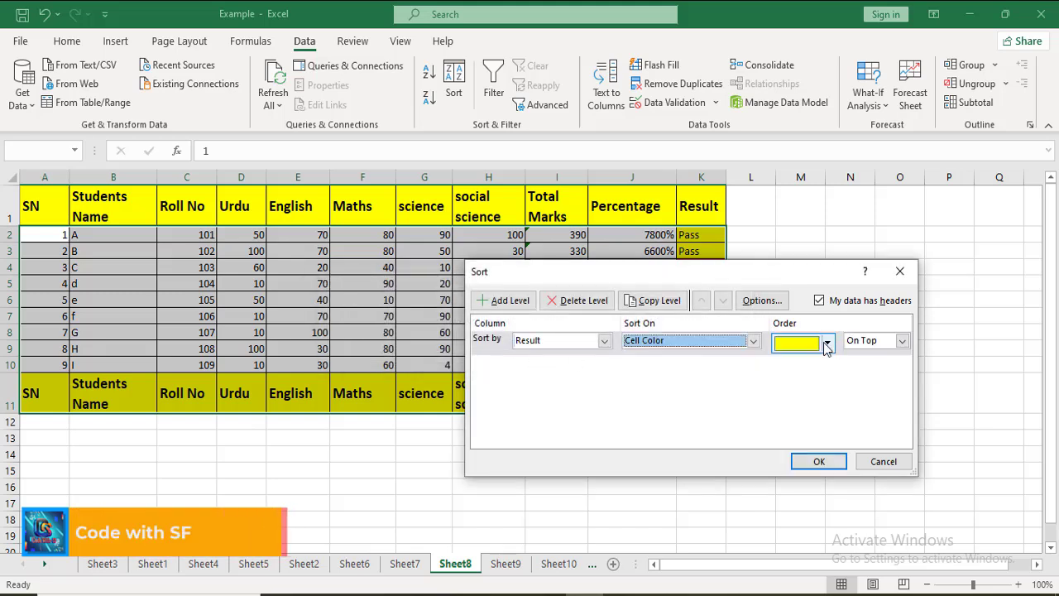
Step: Sort the student marks table by the Result column on Cell Color, with red on top
click(826, 342)
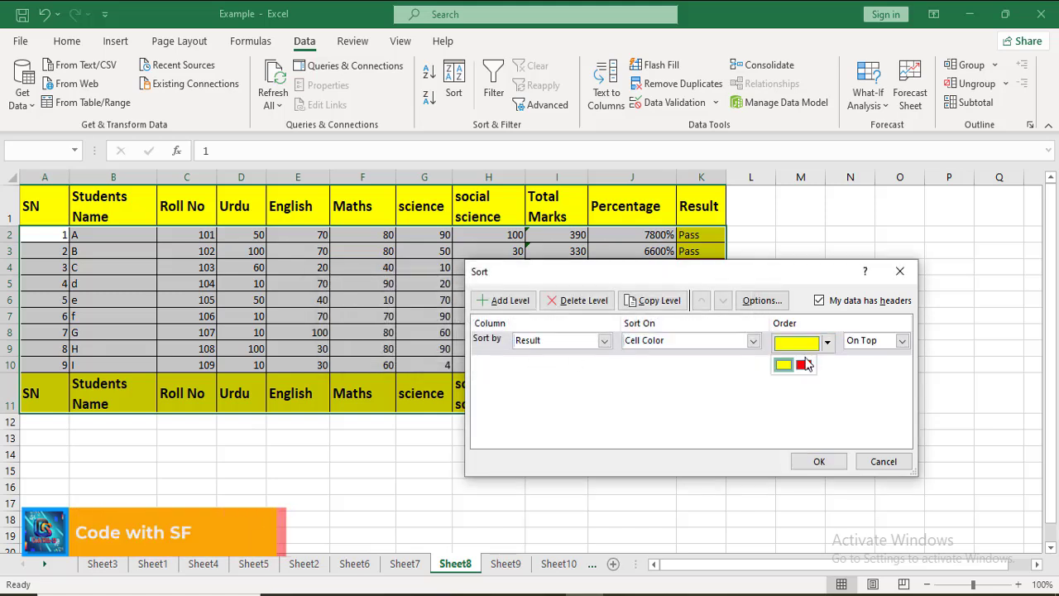
click(802, 364)
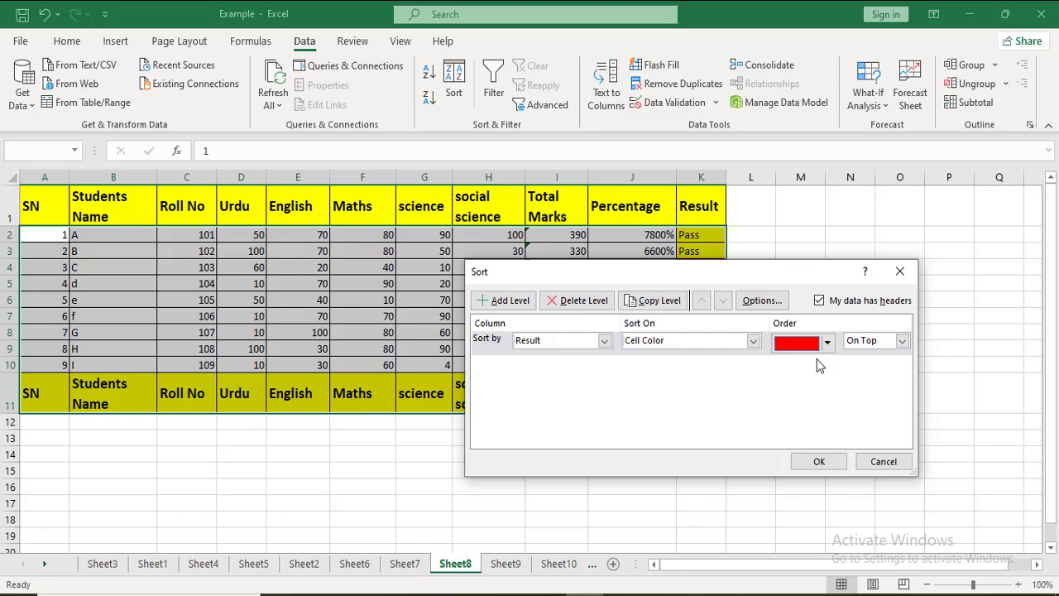
click(902, 341)
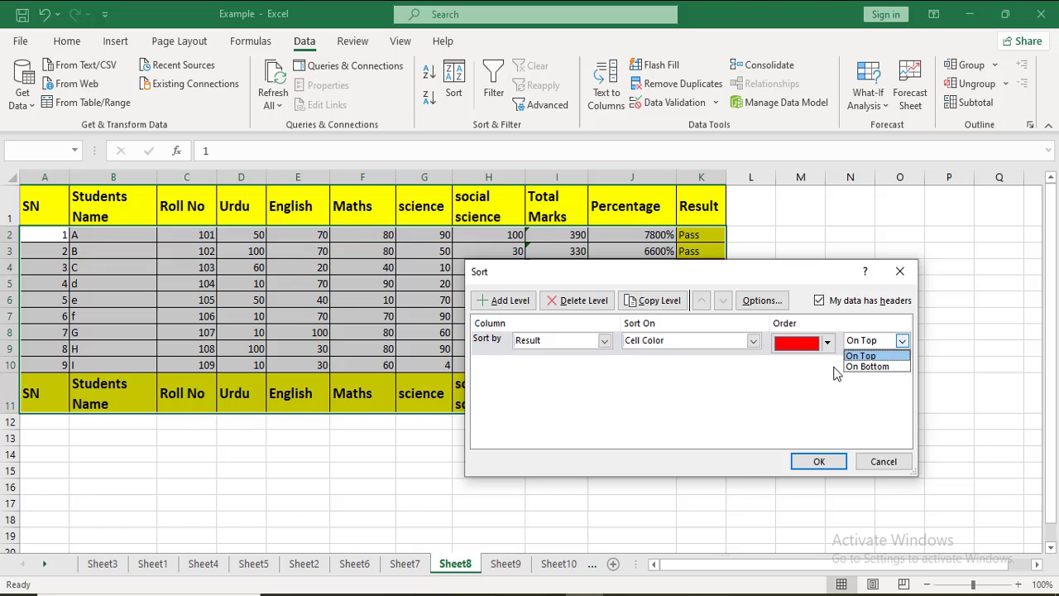
click(807, 431)
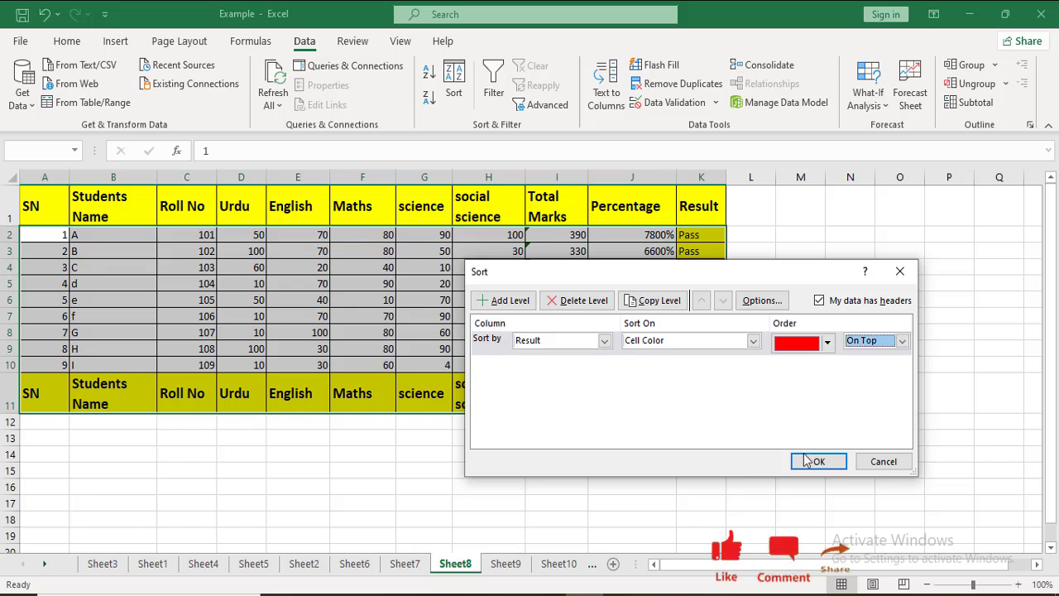
click(807, 461)
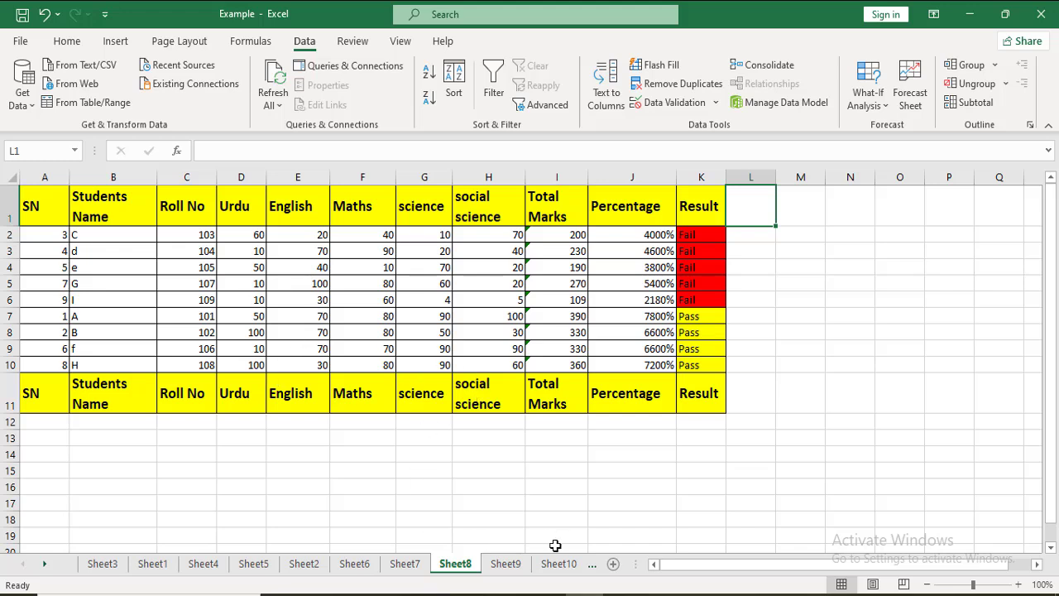
click(585, 594)
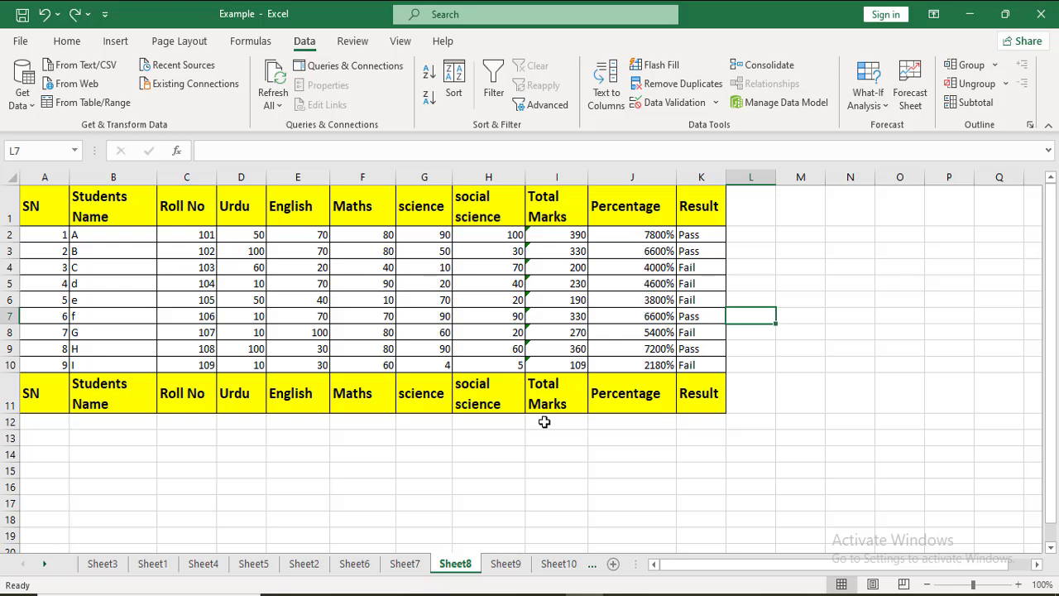
Step: Enter the criterion >360 in cell L7 beside the marks table
text(>360)
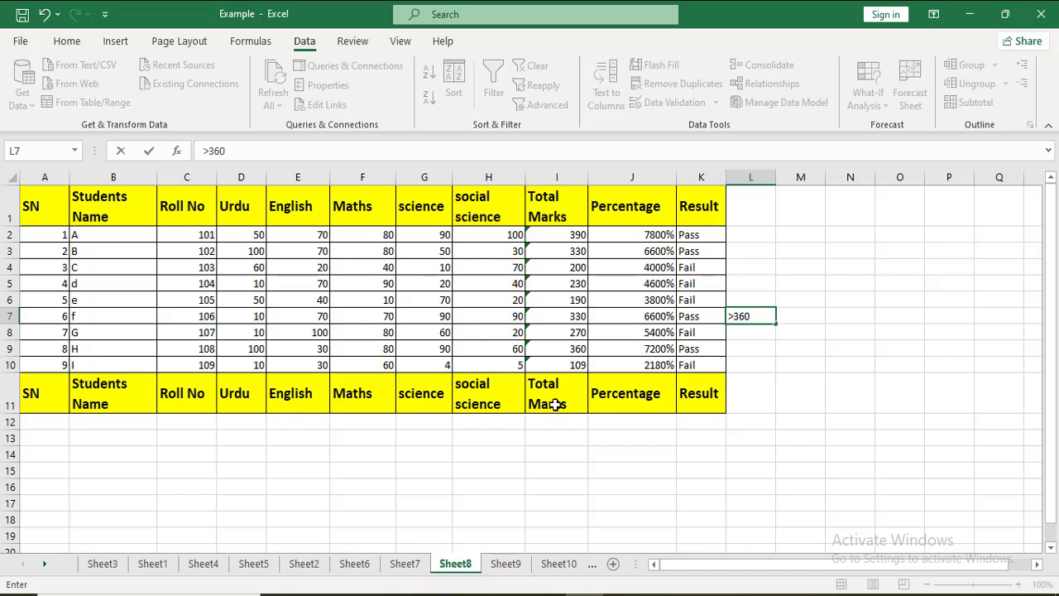
click(554, 401)
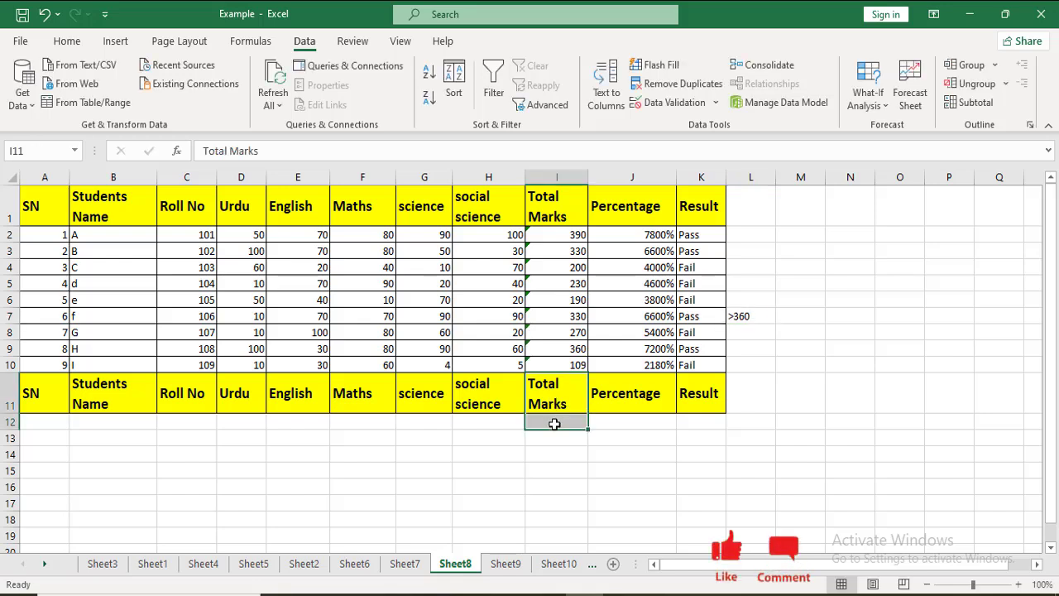
text(>)
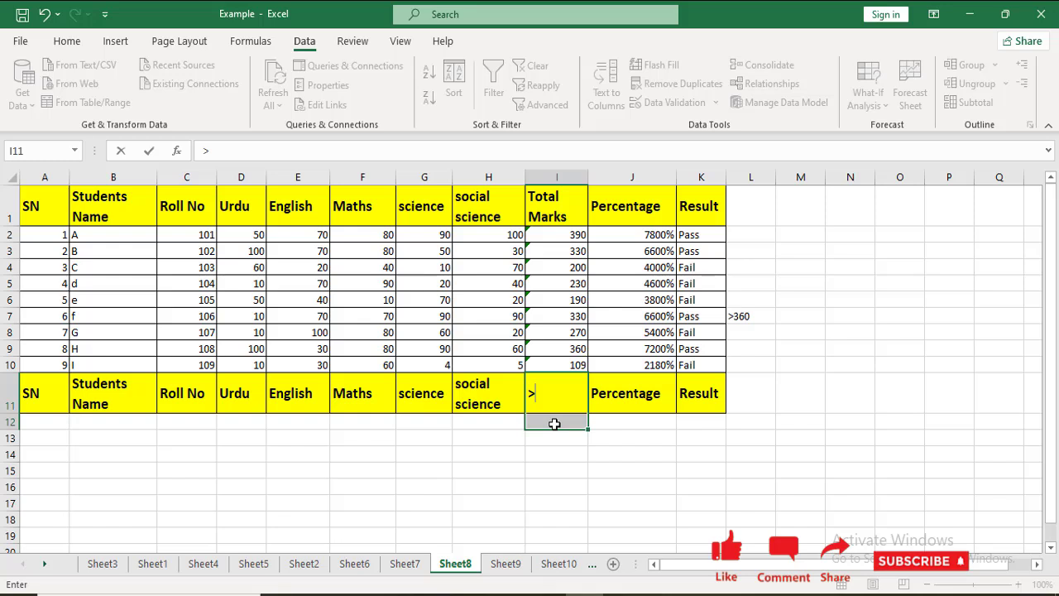
key(Escape)
Step: Enter the criterion >360 in cell I12 under the lower Total Marks header
click(555, 423)
text(>360)
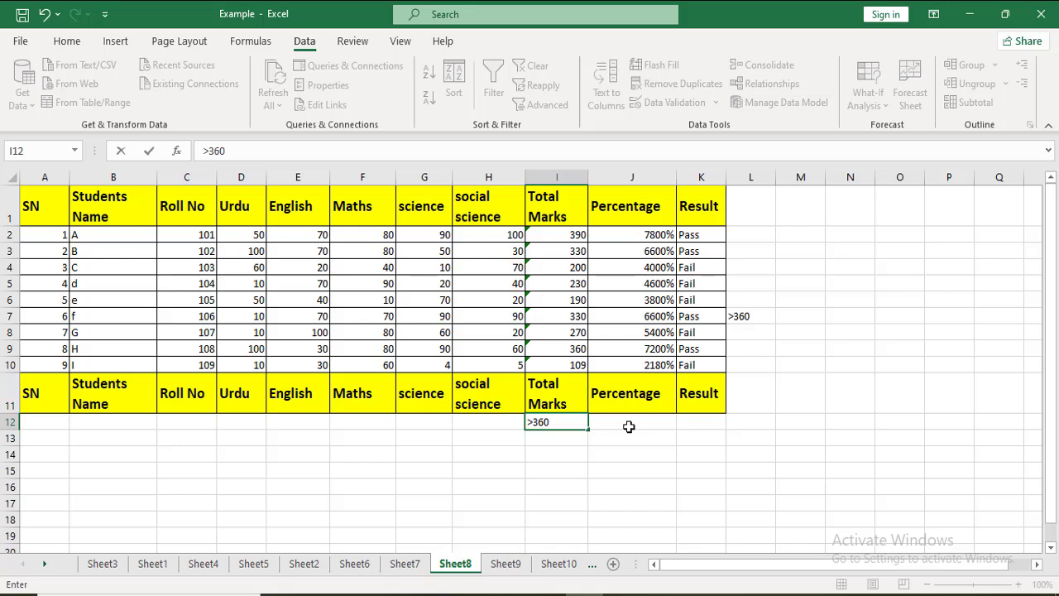
click(629, 426)
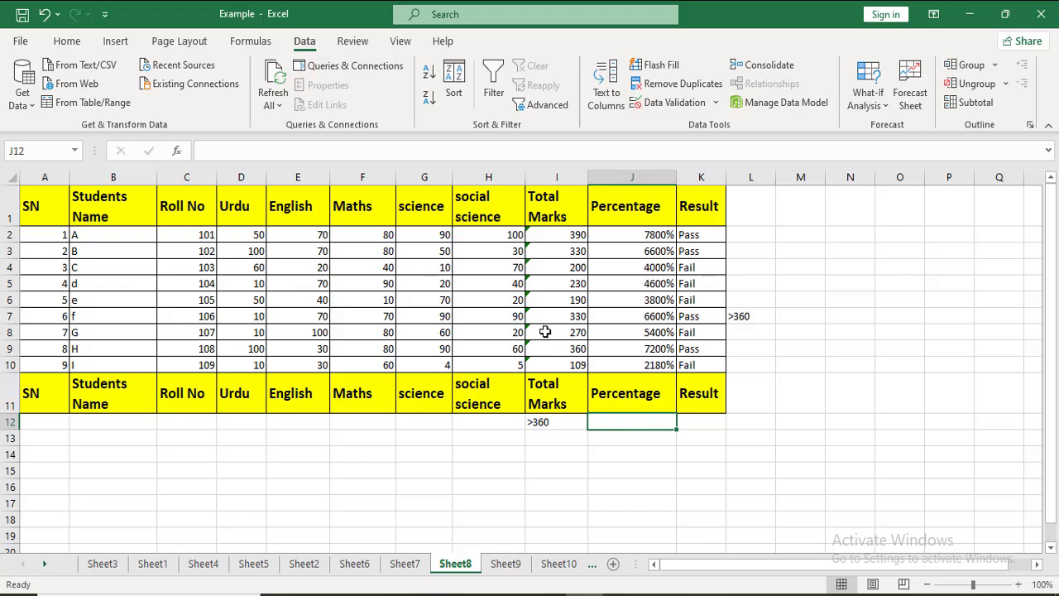
Step: Set up an Advanced Filter that copies to another location, using I11:I12 as the criteria range
click(532, 105)
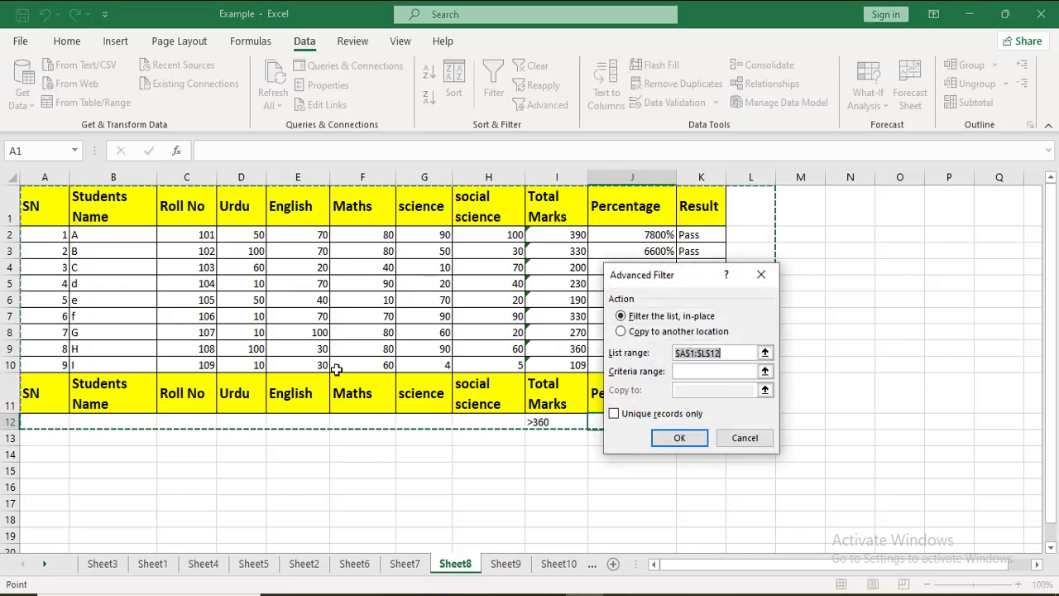
click(650, 335)
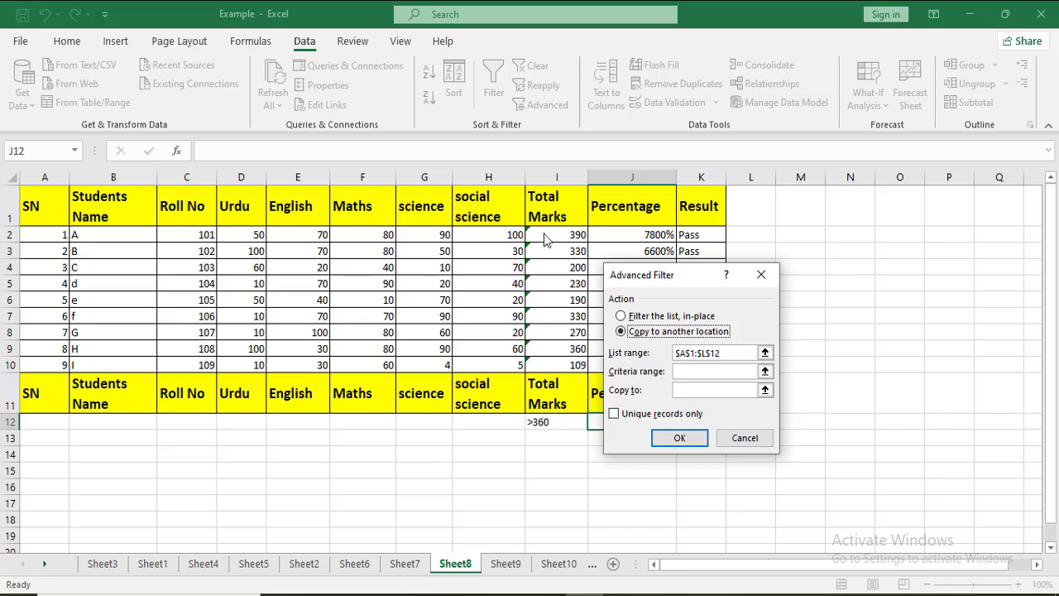
drag(698, 276, 838, 273)
click(836, 371)
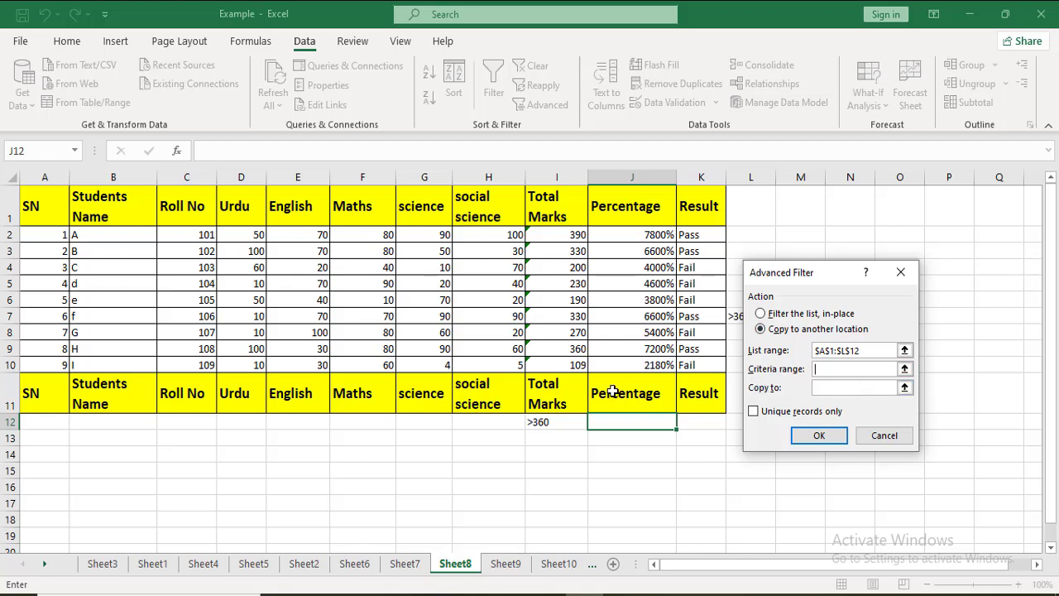
drag(563, 394, 553, 420)
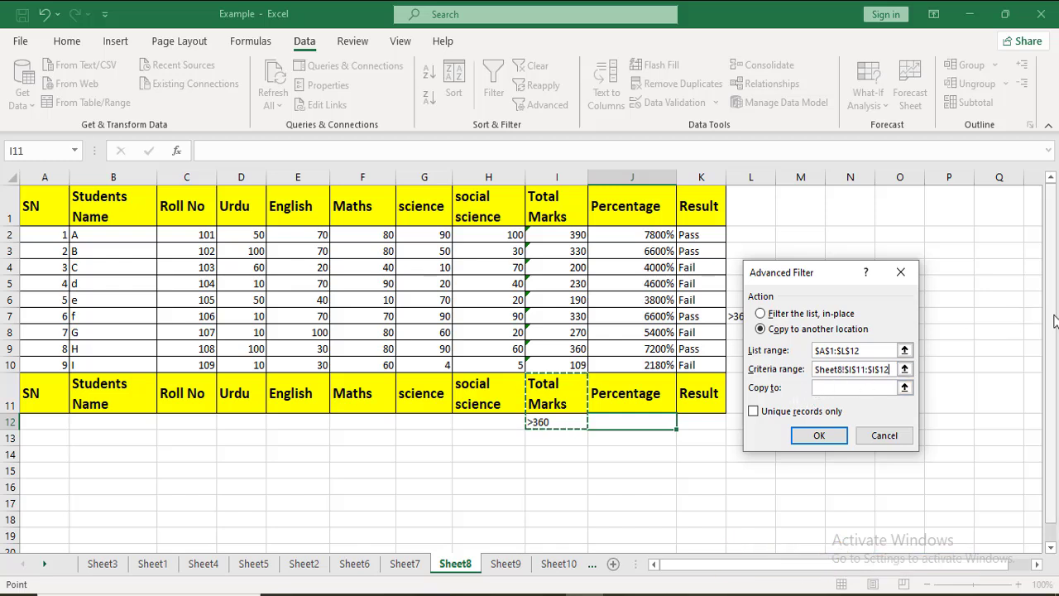
Step: Try to run the Advanced Filter with cell A22 as the criteria range and no copy destination
scroll(1051, 318, down, 1)
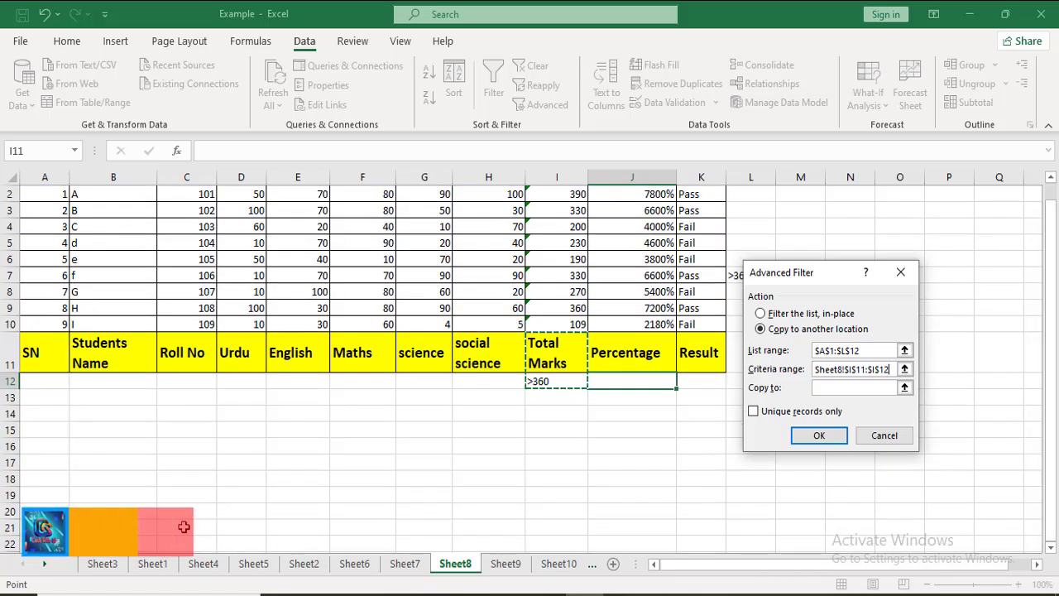
click(44, 543)
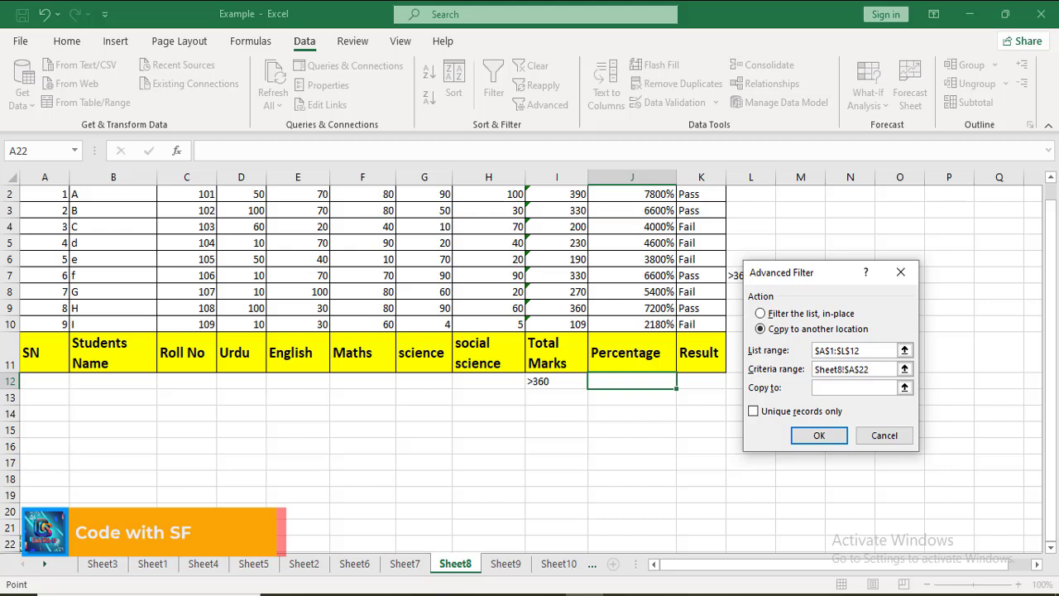
click(813, 435)
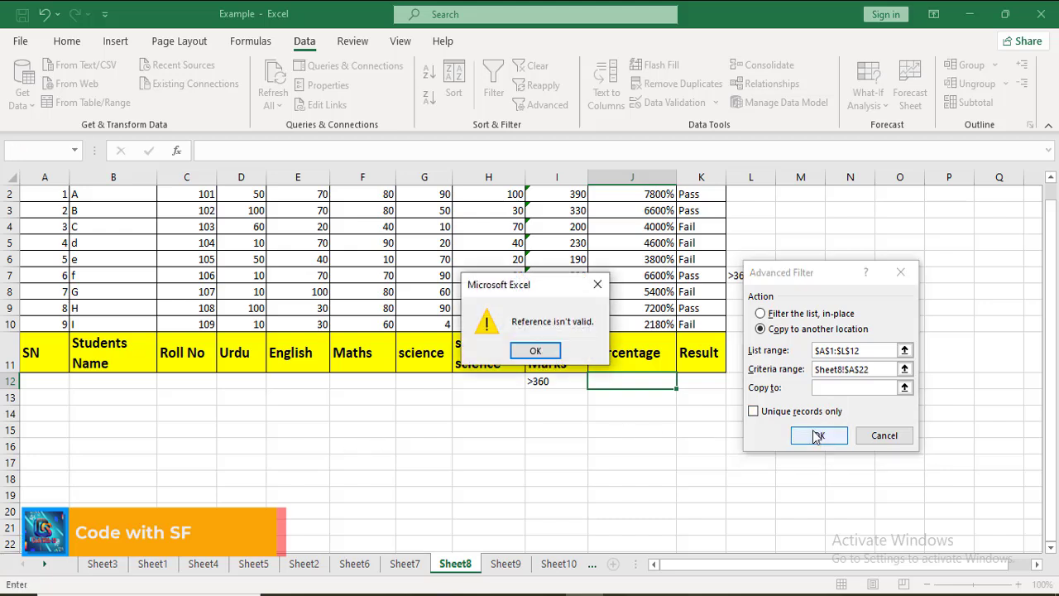
click(536, 350)
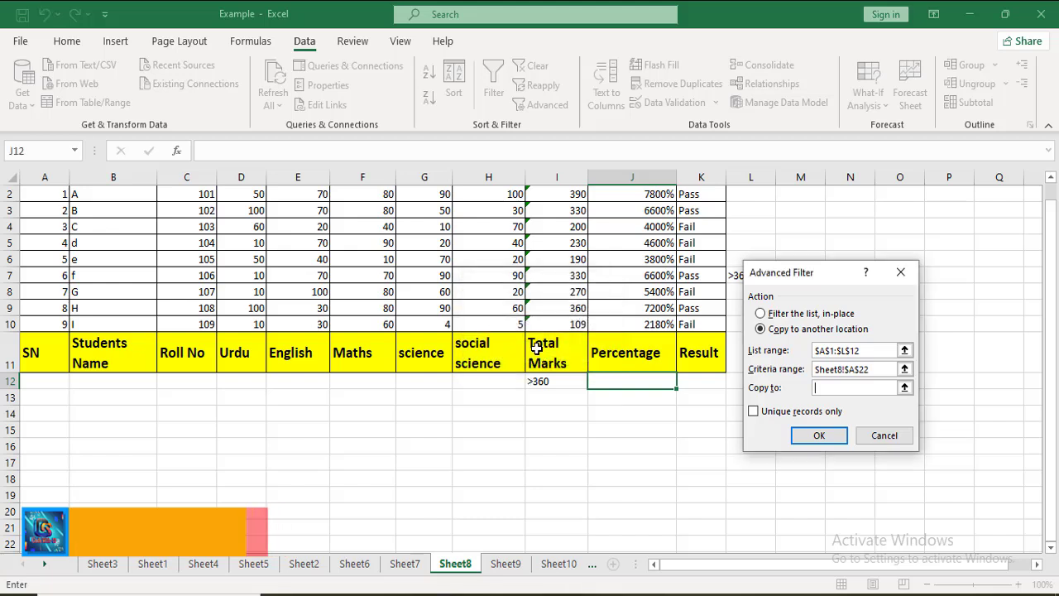
Step: Try to run the Advanced Filter with Unique records only enabled
click(755, 411)
click(818, 436)
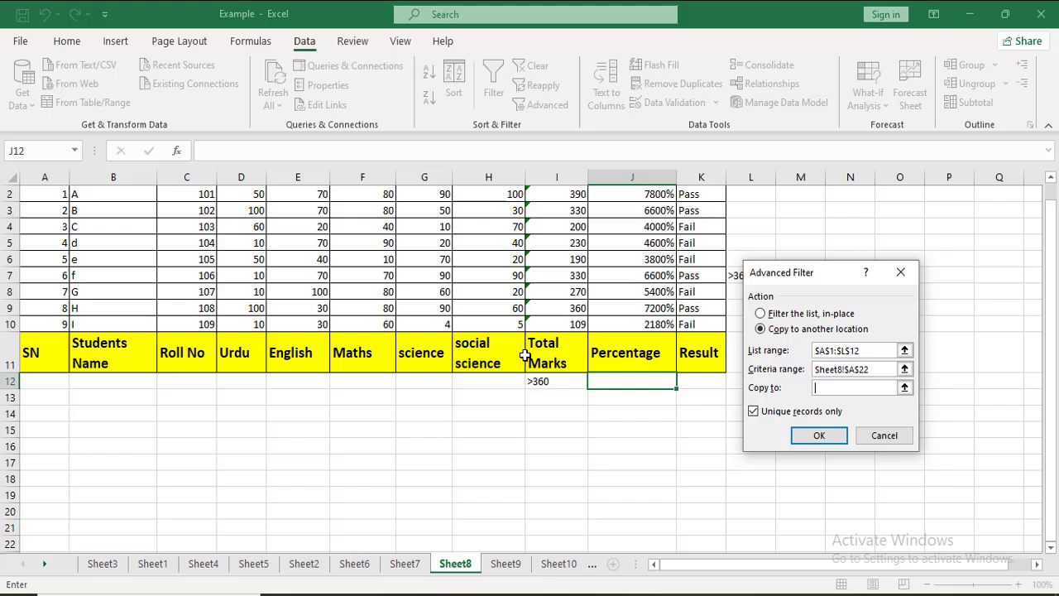
click(817, 434)
scroll(933, 260, up, 1)
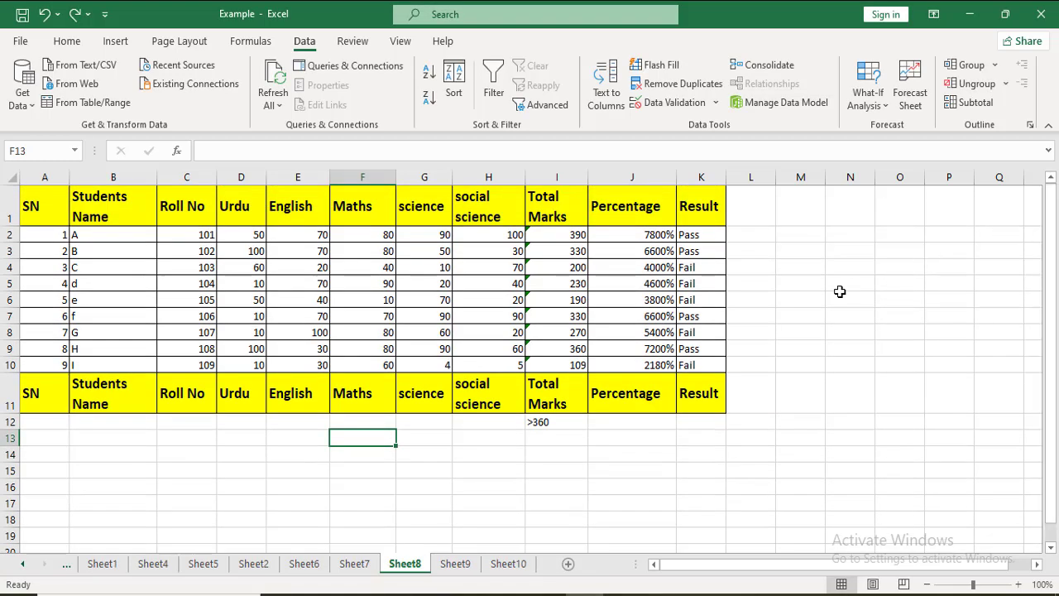